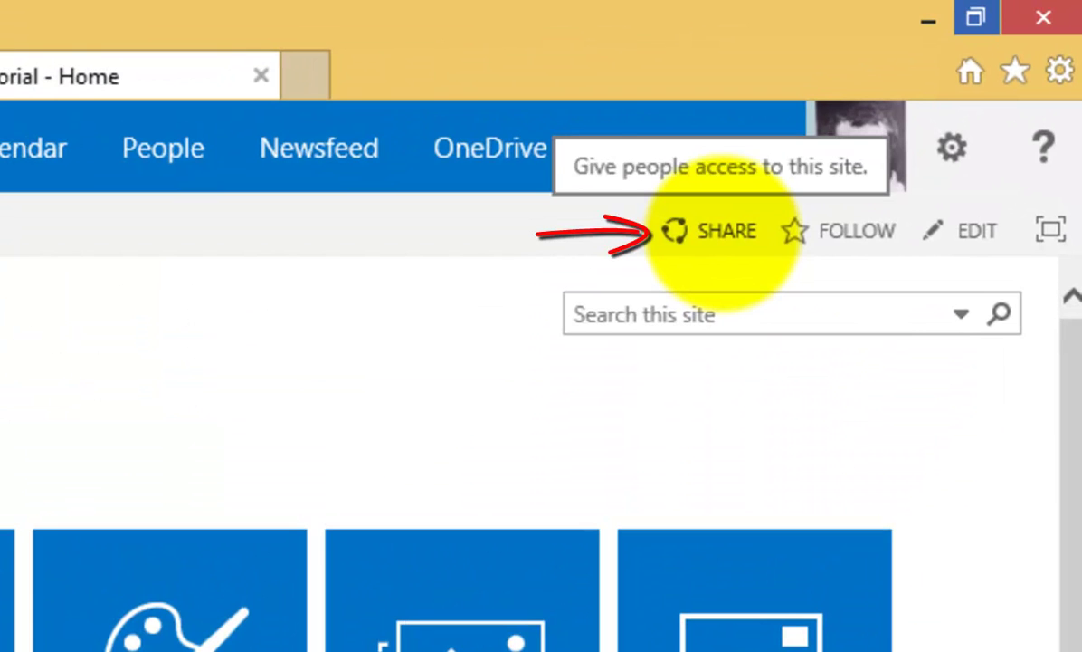
- Enter an internal colleague and an external guest e-mail address as Tutorial site invitees
left_click(724, 232)
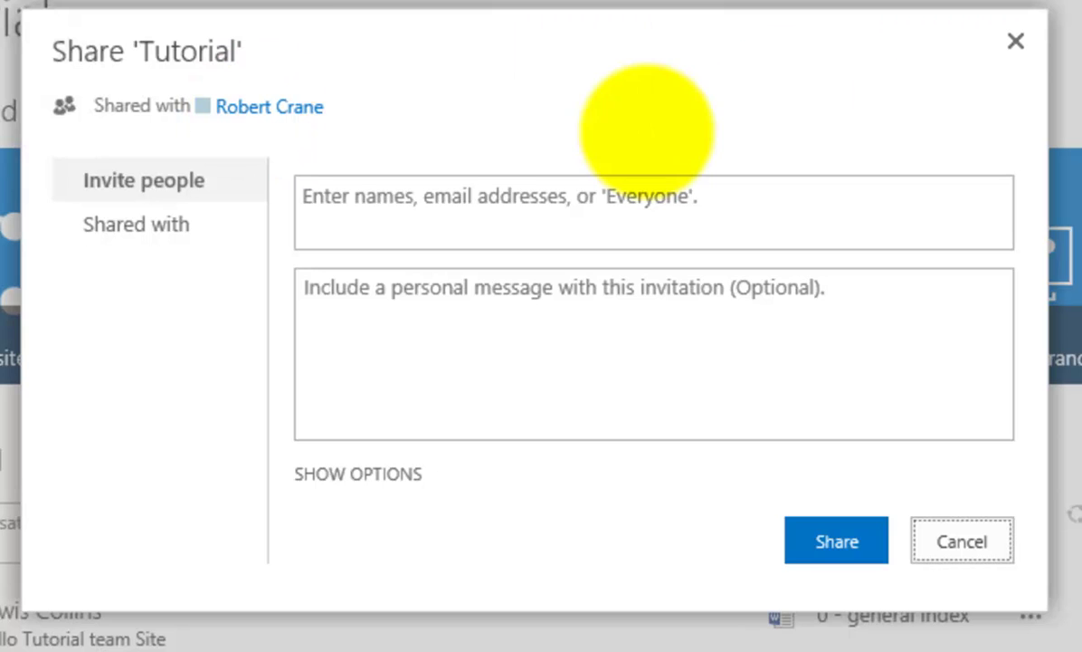
left_click(366, 134)
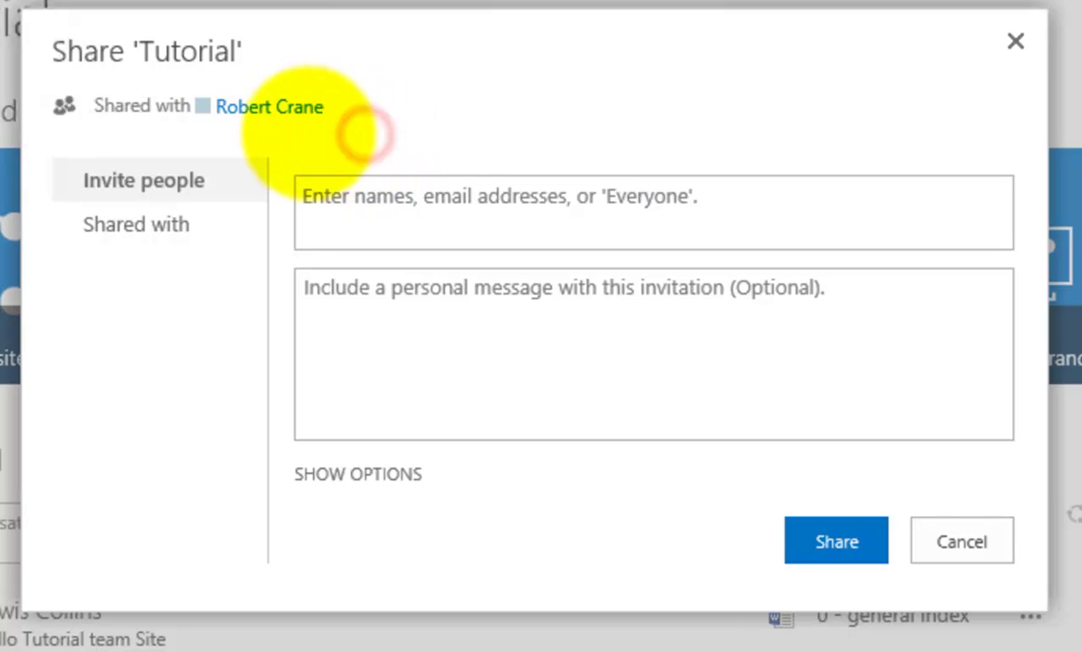
left_click(309, 194)
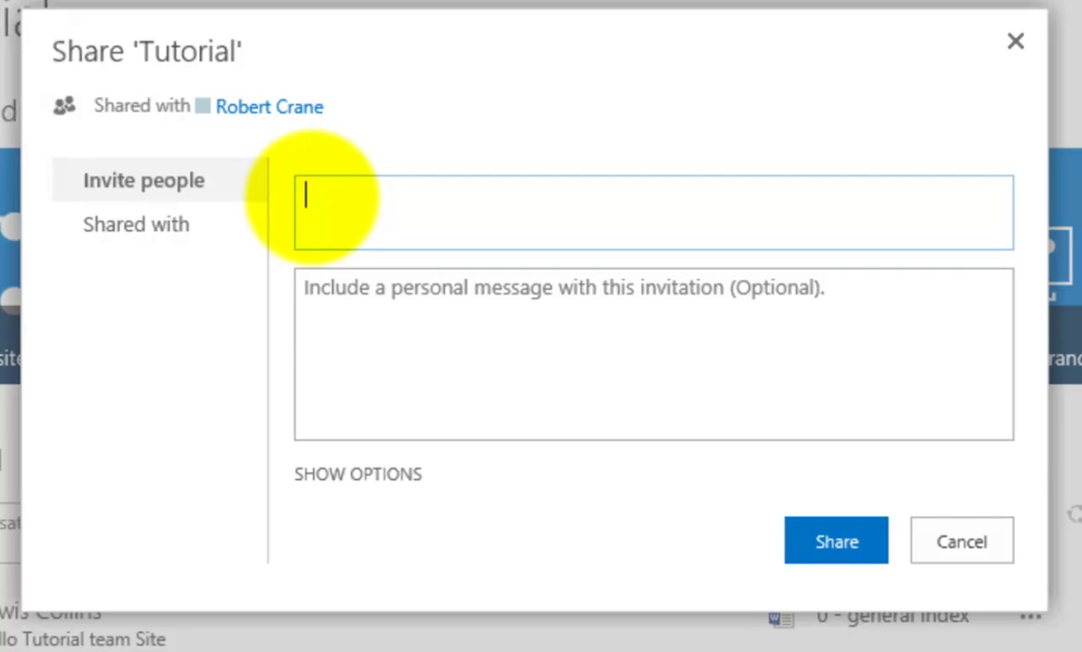
type("gordon")
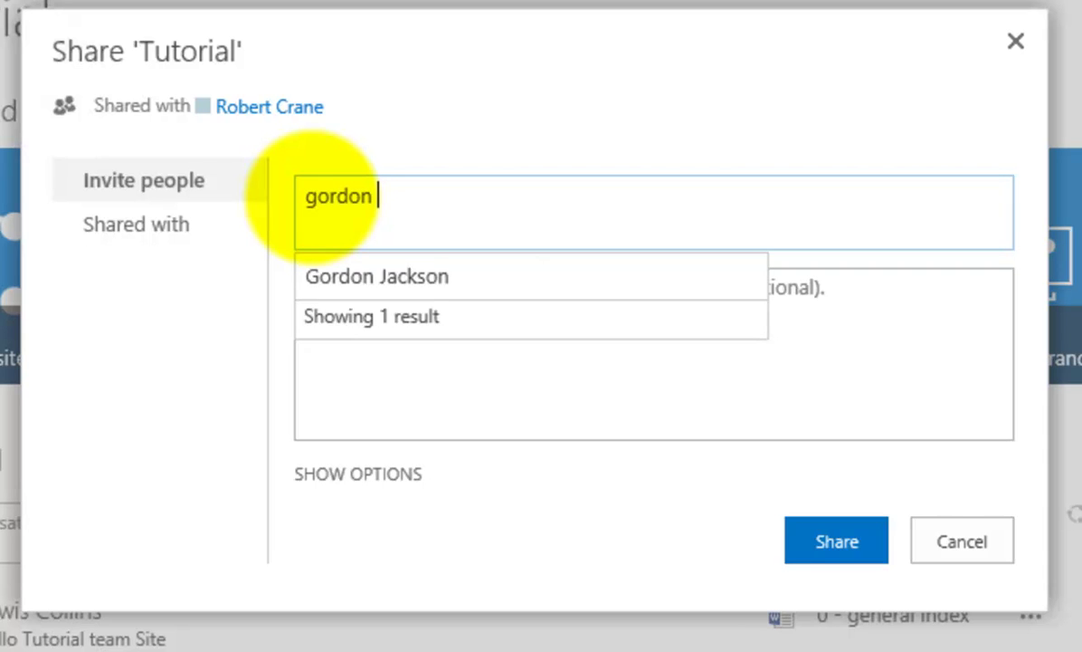
left_click(371, 279)
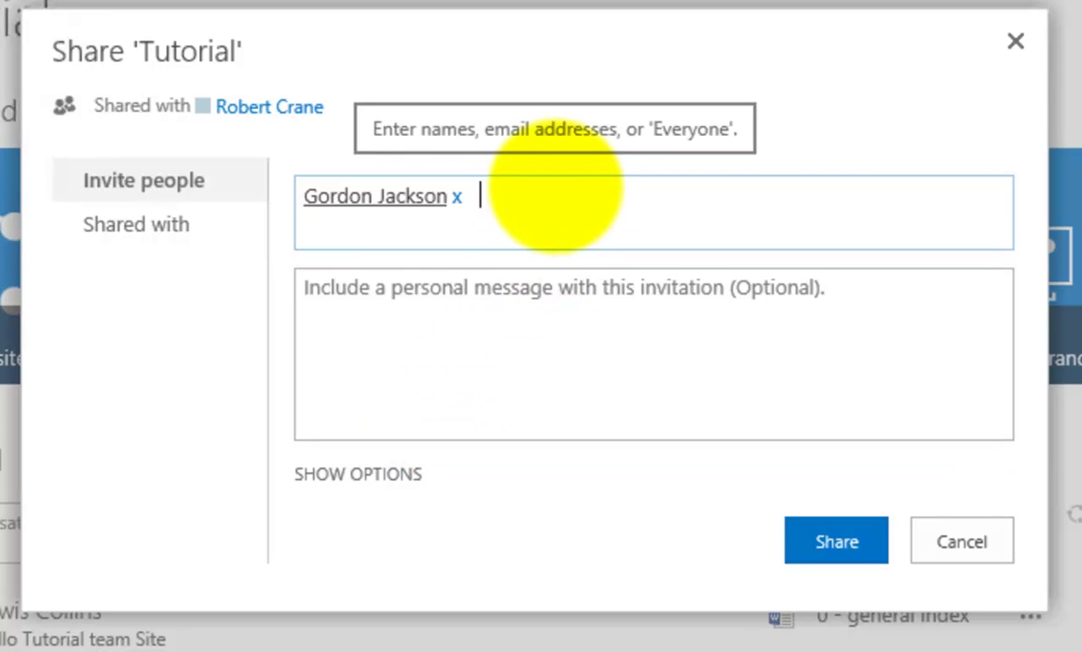
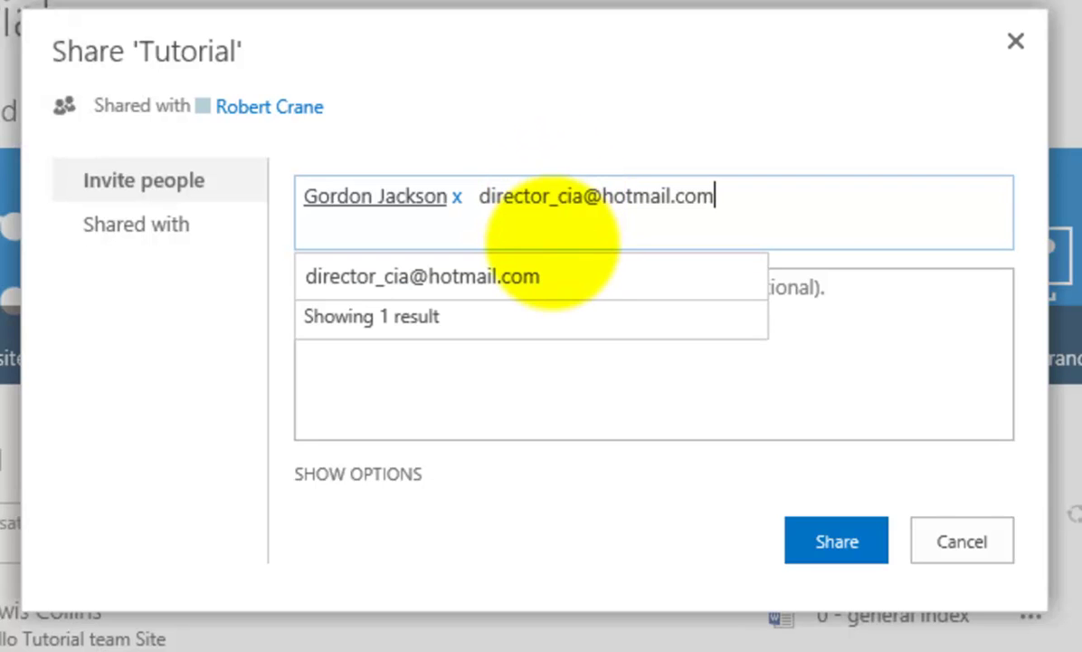
left_click(550, 268)
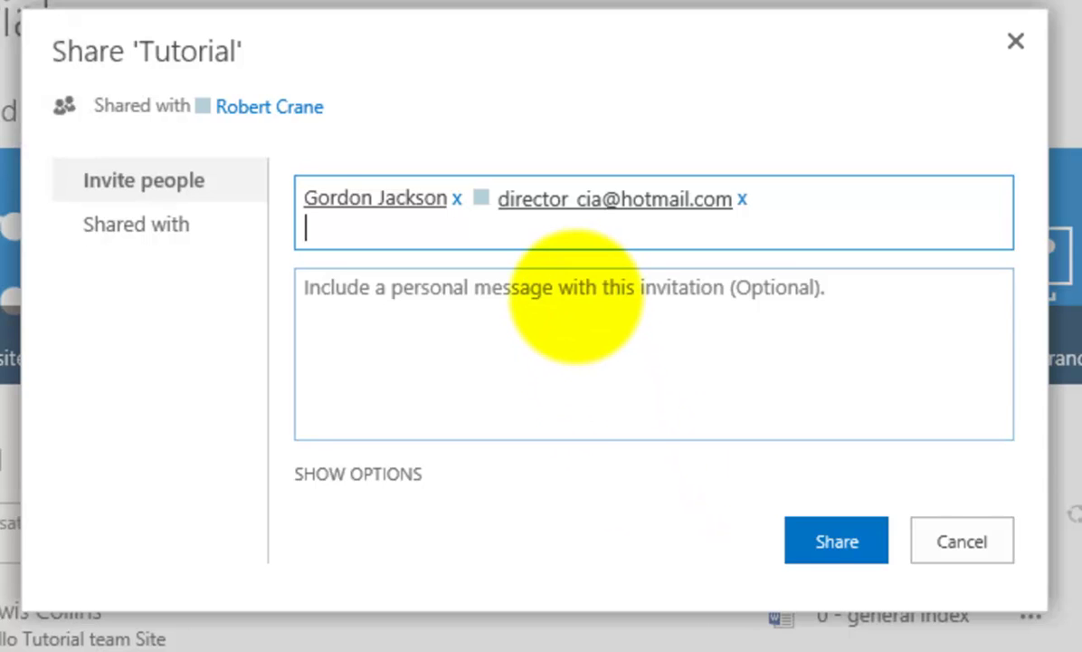
- Add the message 'Please review' to the site invitation and show the extra sharing options
left_click(576, 297)
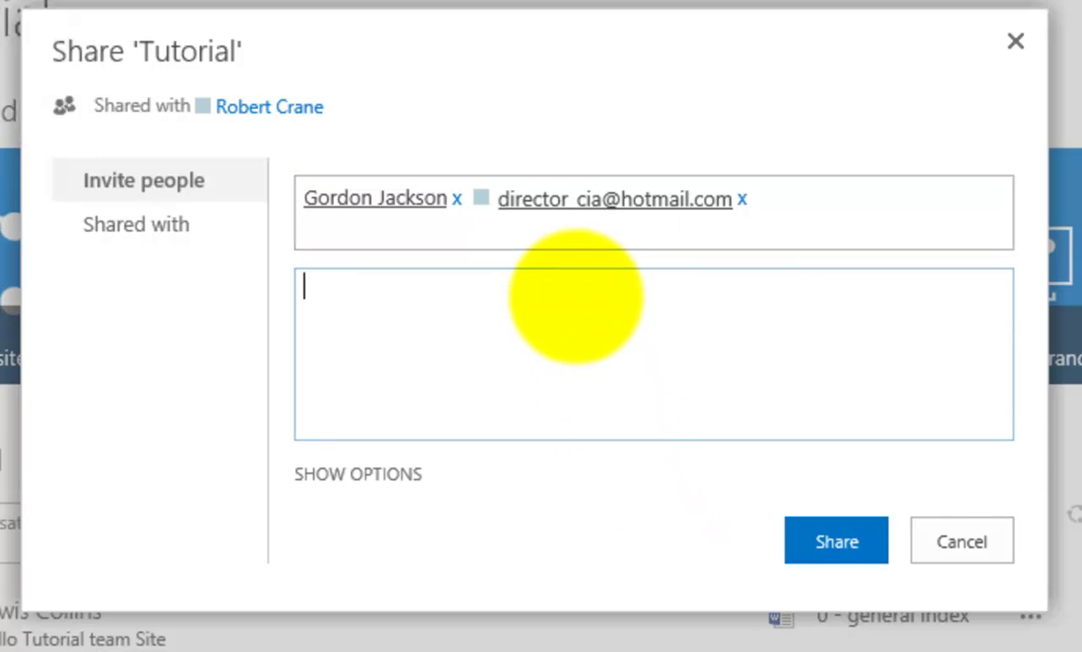
type("Please ")
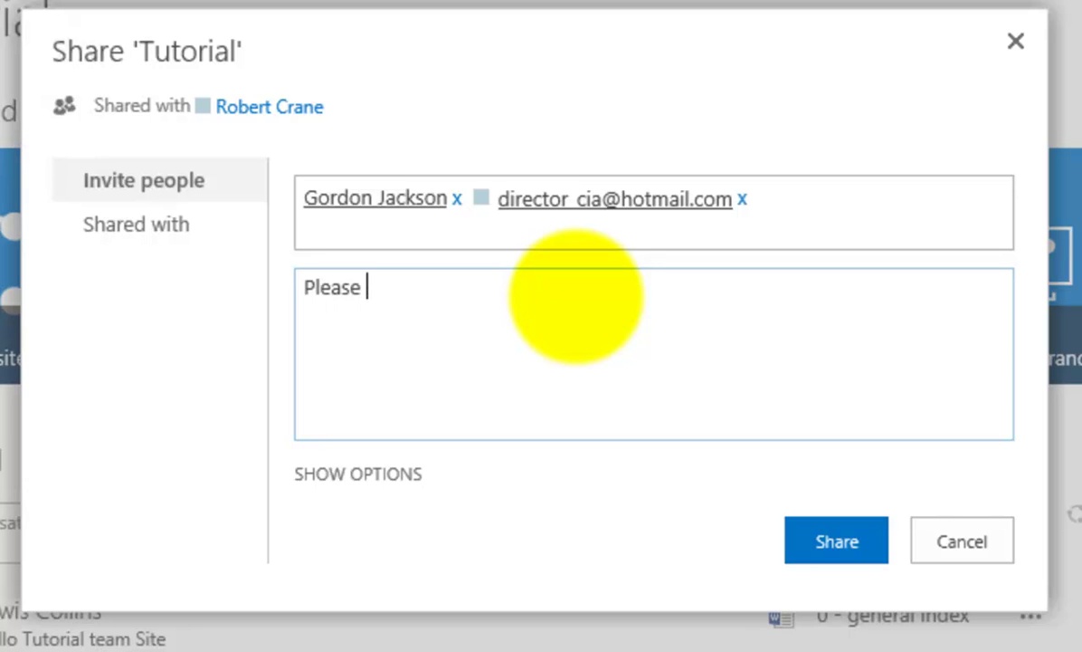
type("review")
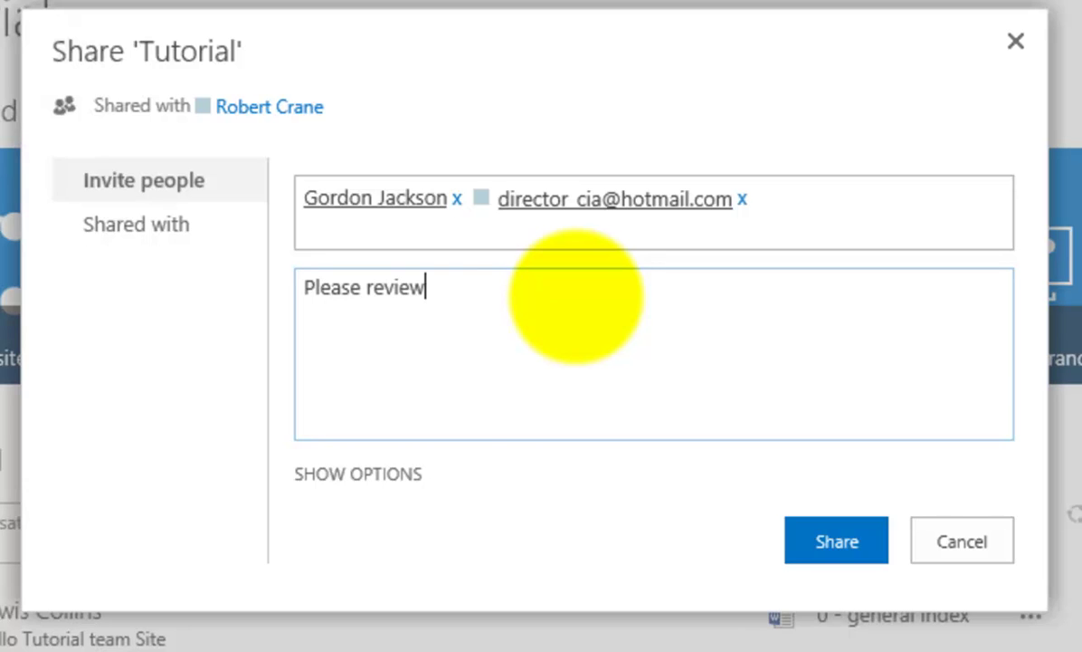
left_click(396, 472)
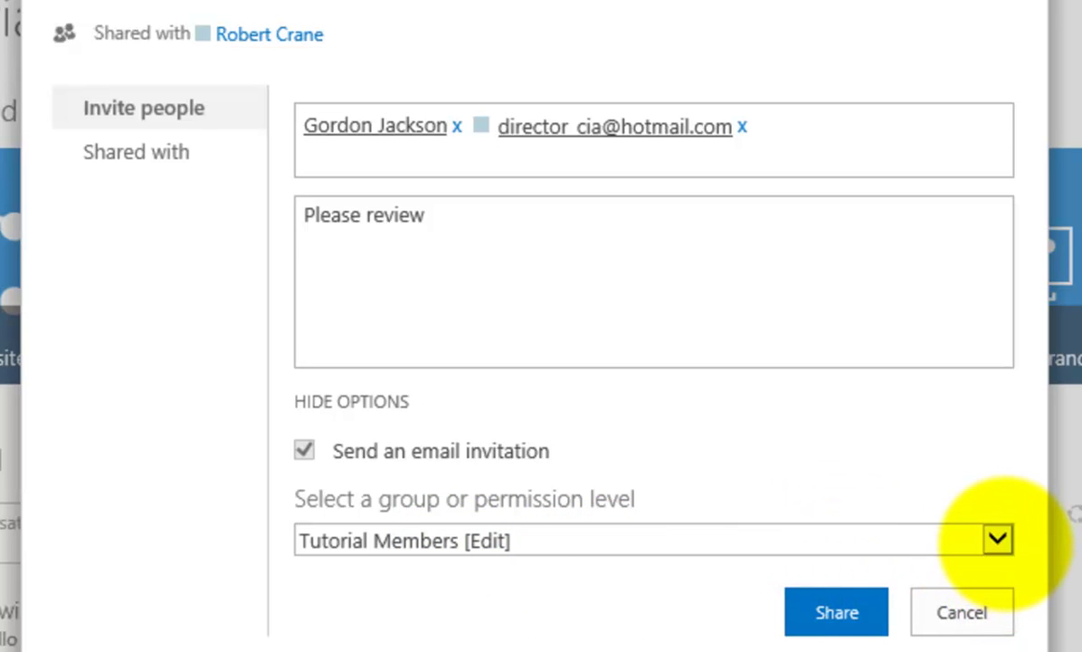
- Place both invitees in Tutorial Members [Edit] and send the site invitations
left_click(1001, 540)
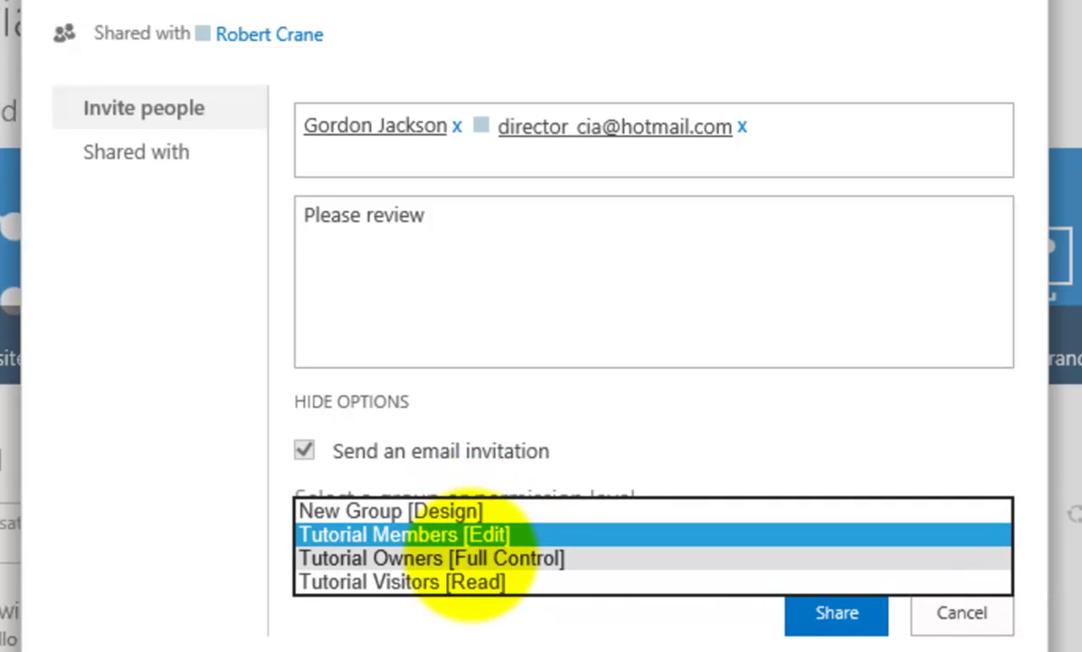
left_click(493, 533)
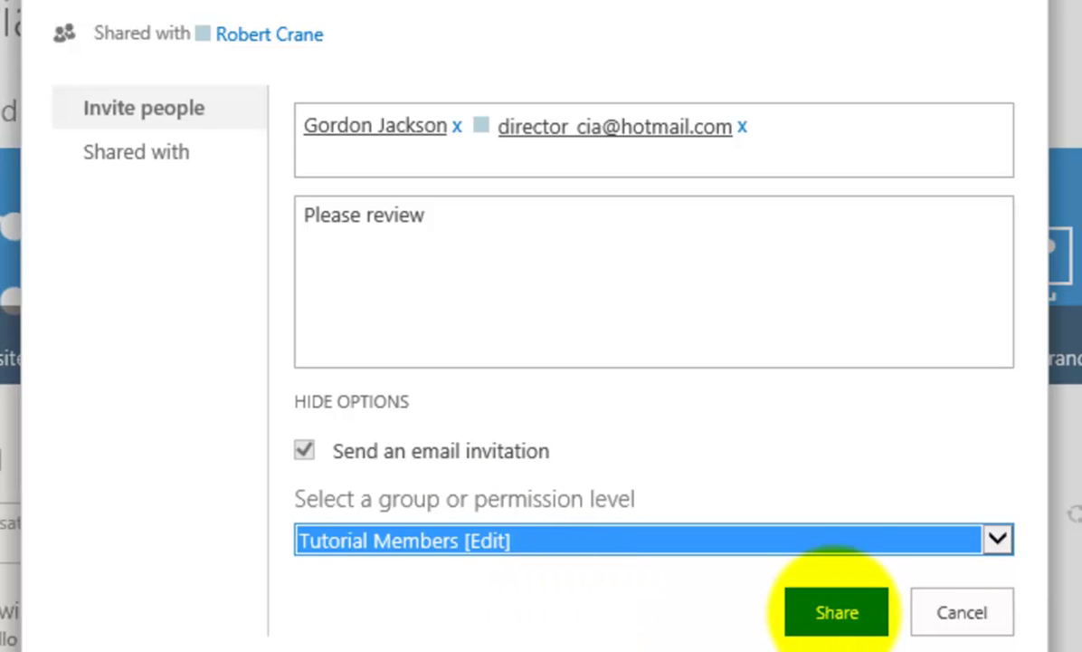
left_click(837, 605)
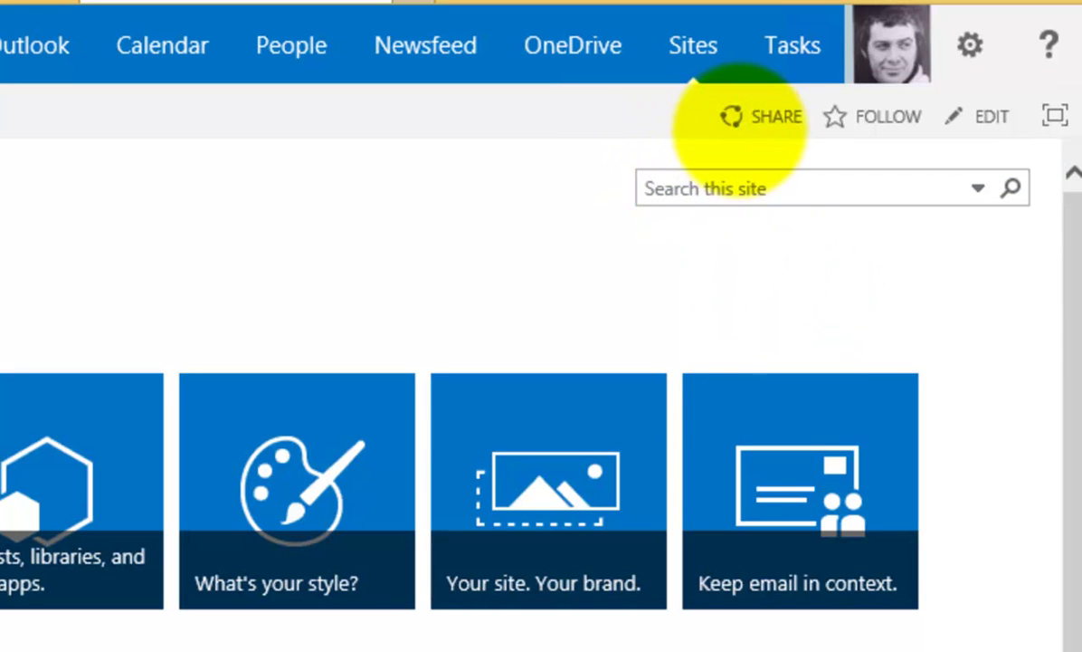
- Reopen site sharing and review the three people the Tutorial site is shared with
left_click(738, 118)
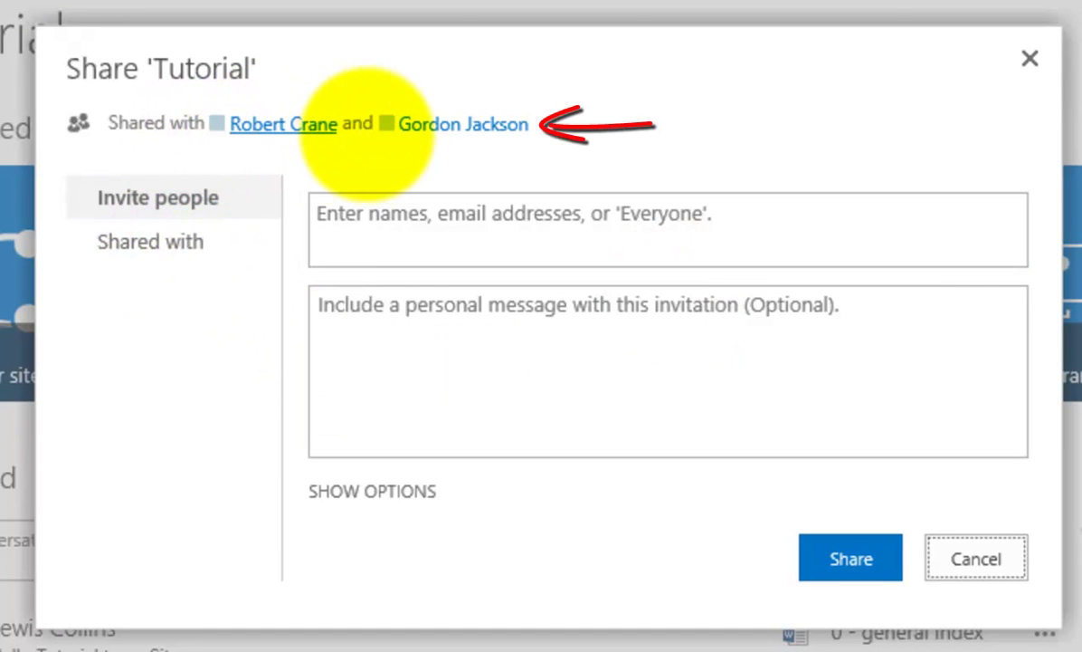
mouse_move(415, 127)
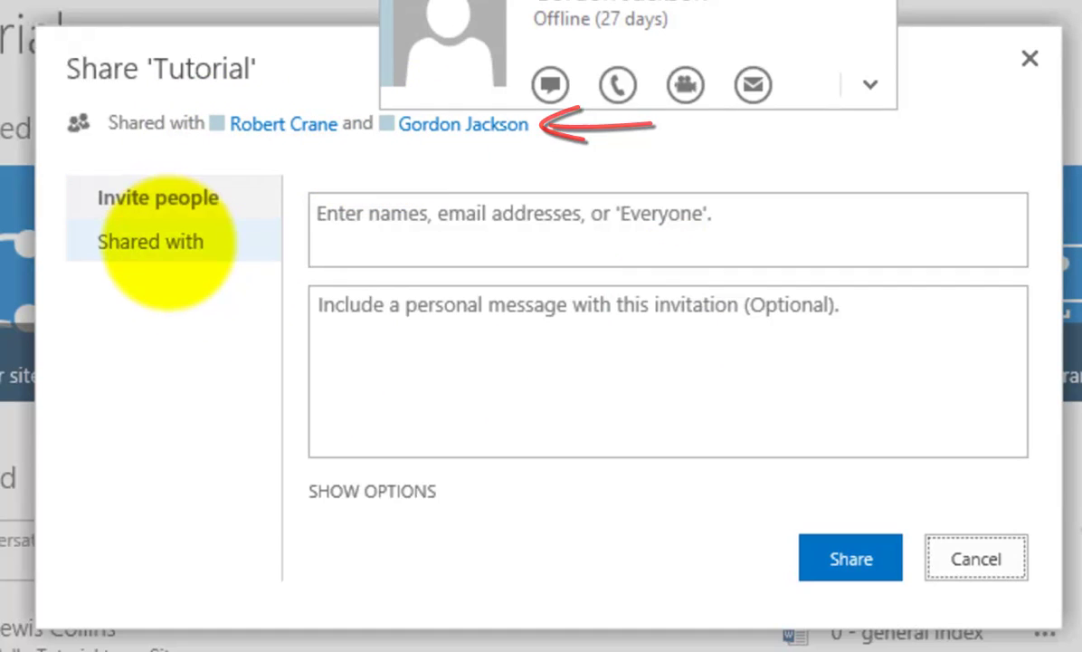
left_click(161, 242)
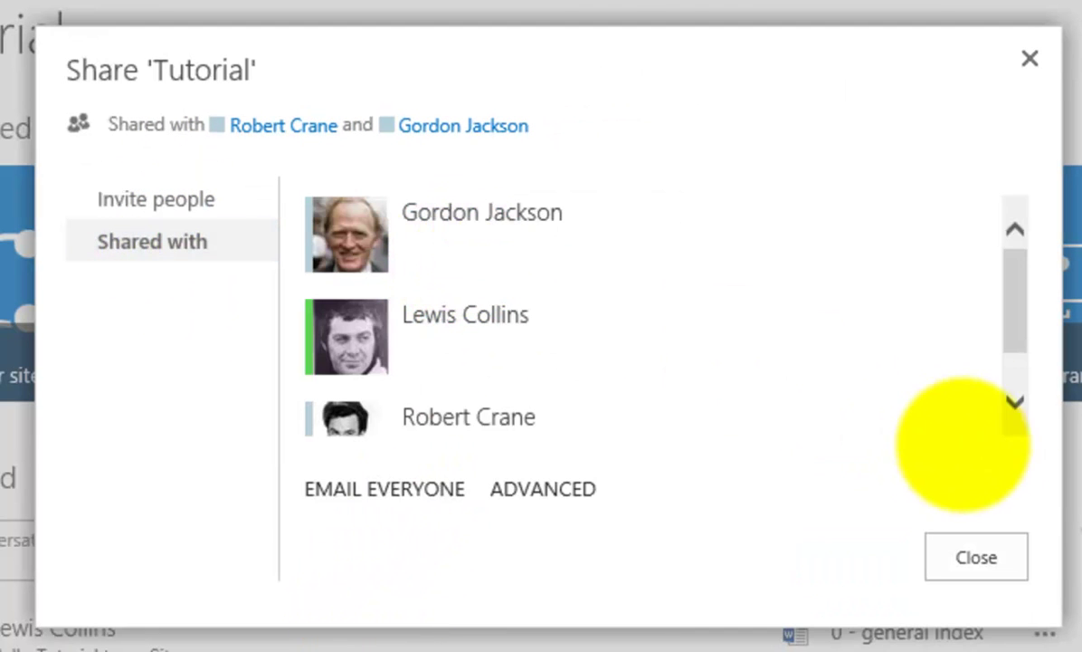
left_click(1013, 400)
left_click(1012, 400)
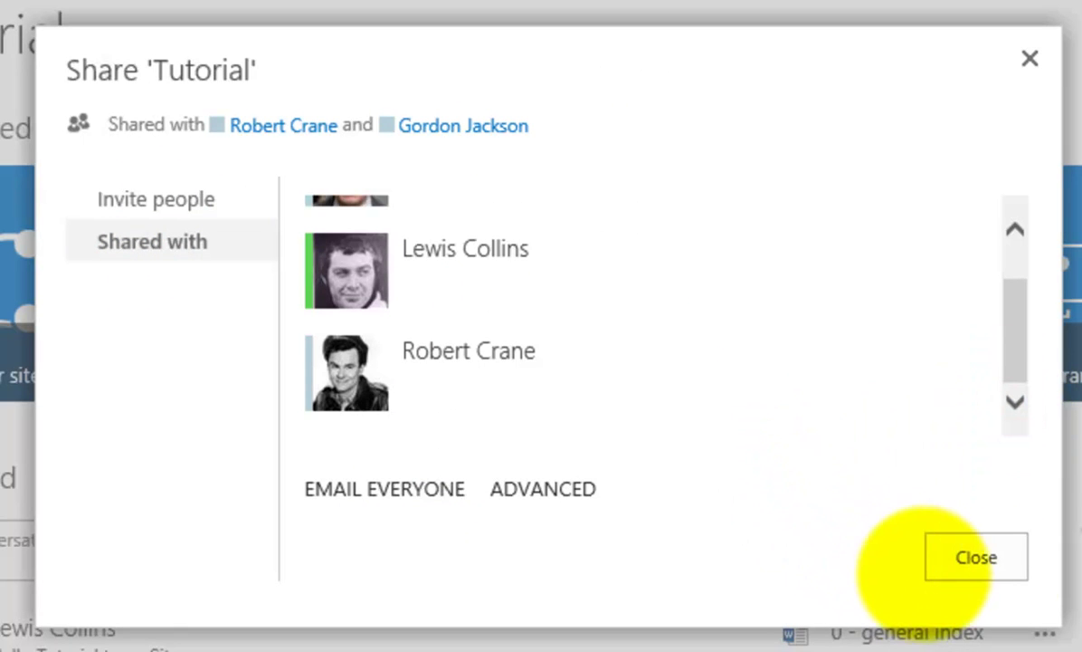
- Close the site dialog and open sharing for '0 - general index' in the Documents library
left_click(973, 554)
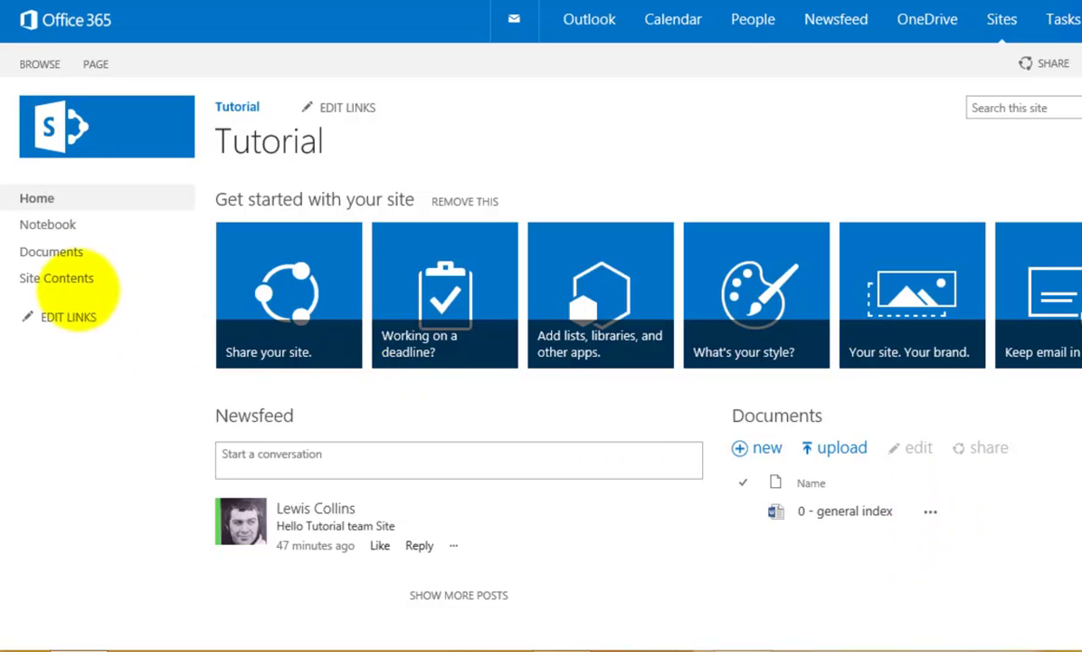
left_click(69, 256)
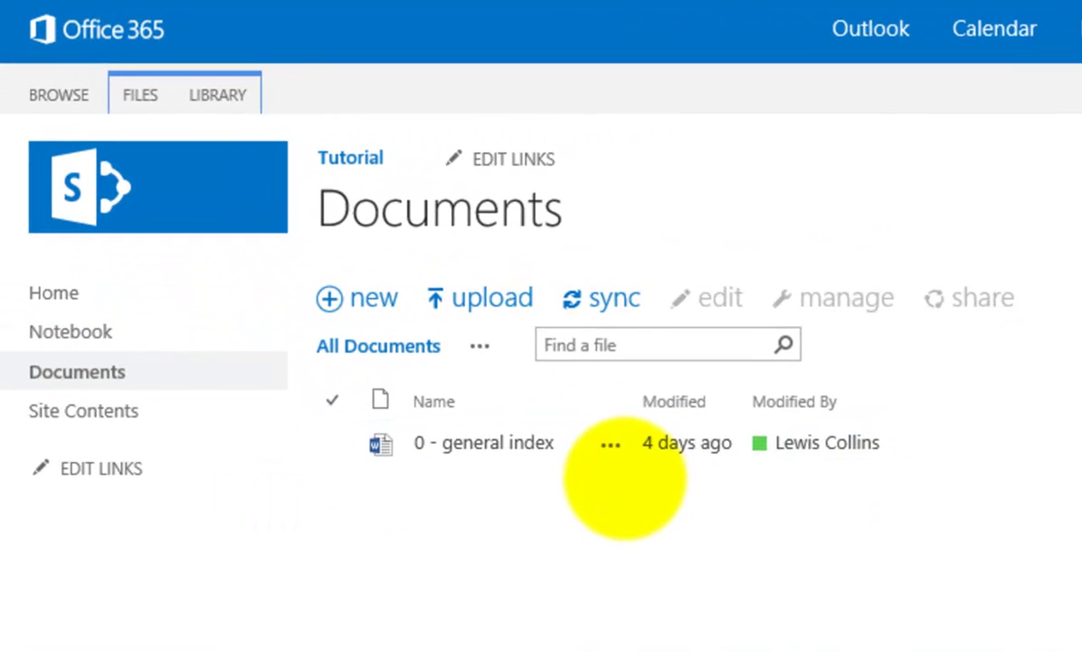
left_click(332, 444)
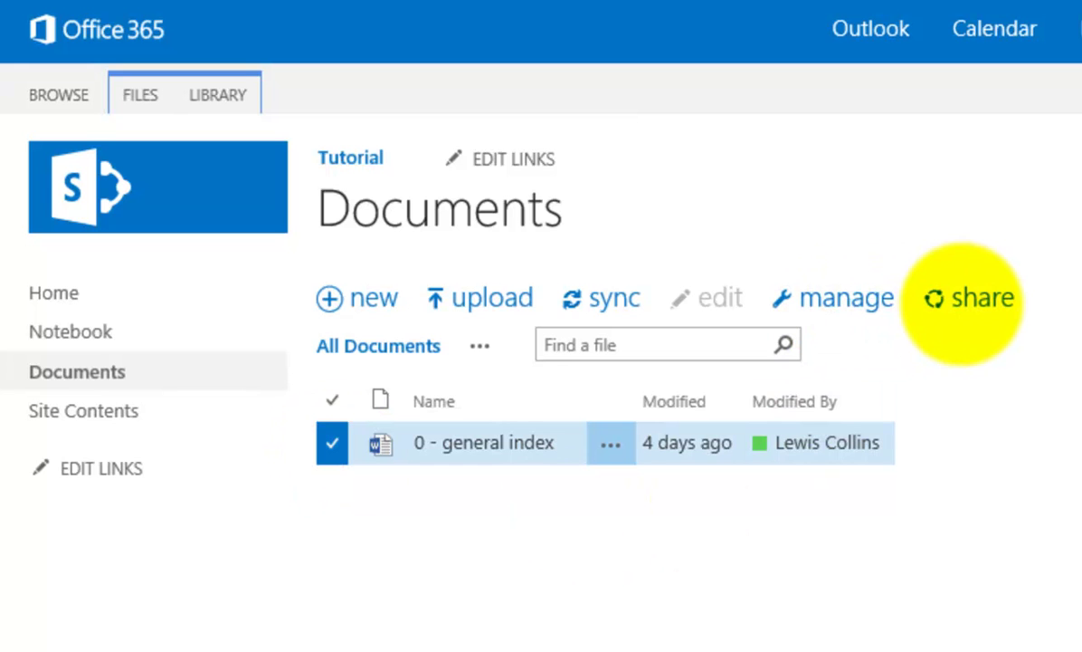
left_click(961, 299)
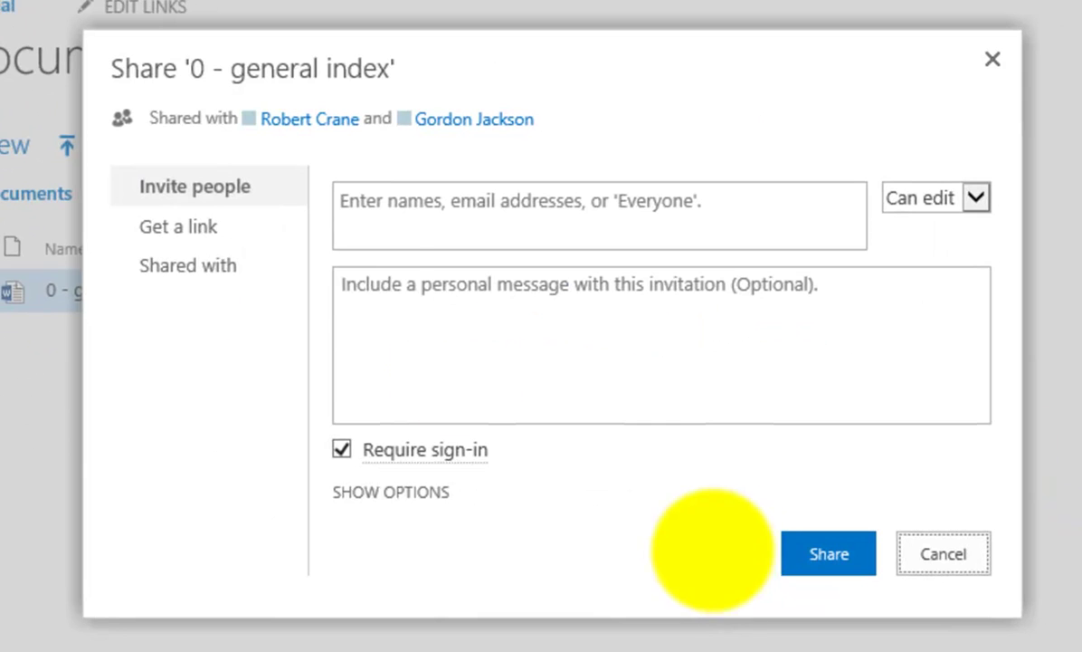
- Add an internal colleague as a document invitee, correcting the misspelled name first
left_click(353, 218)
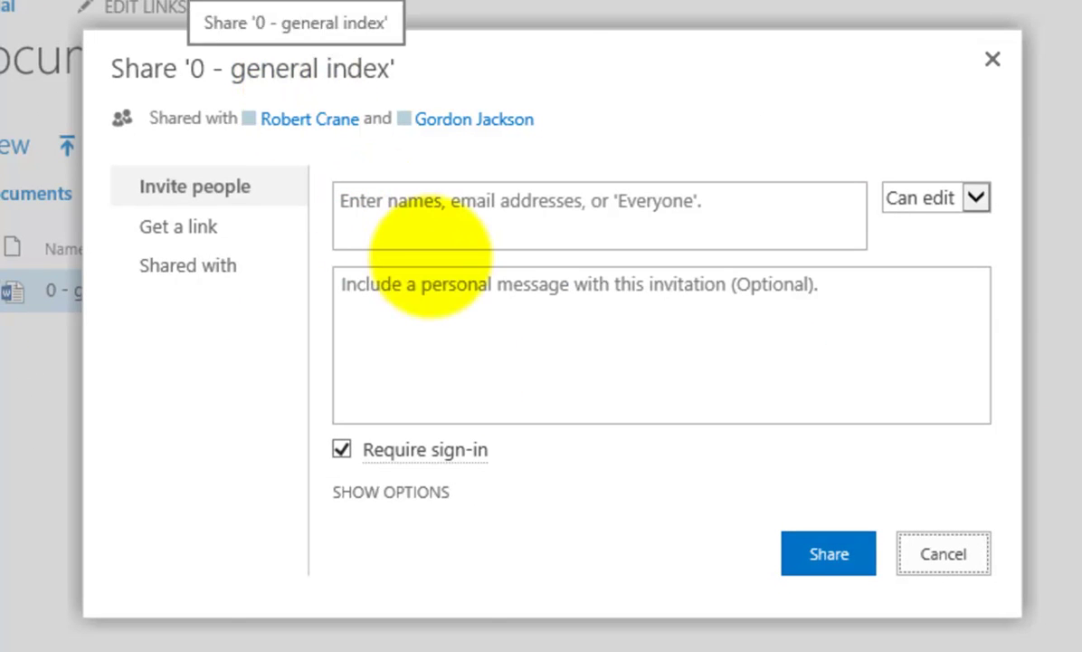
left_click(437, 204)
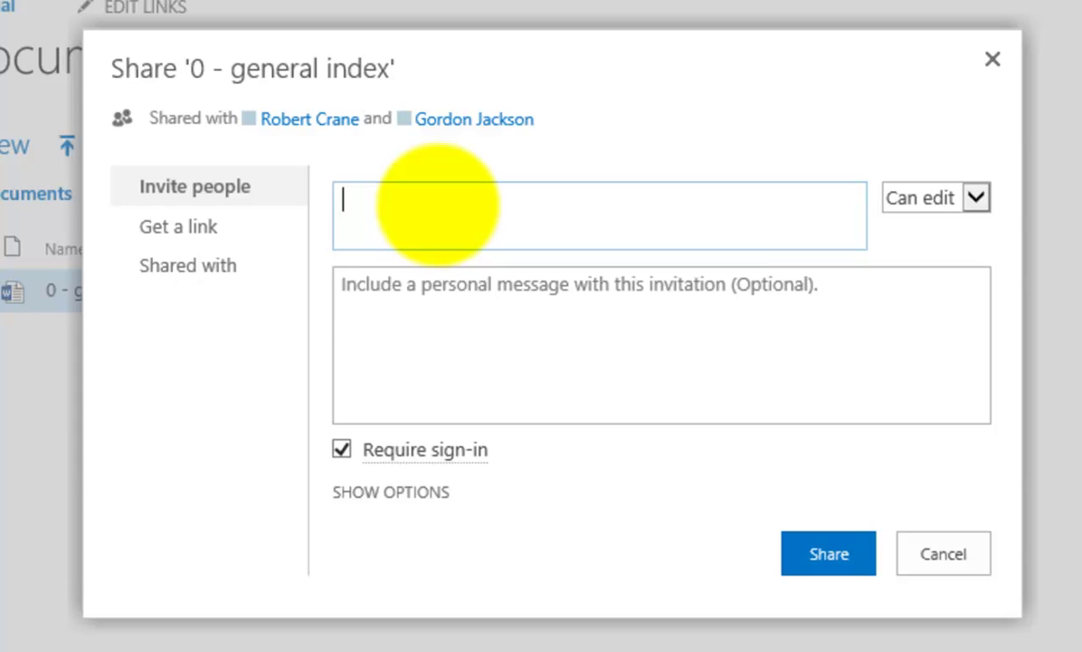
type("lewsi")
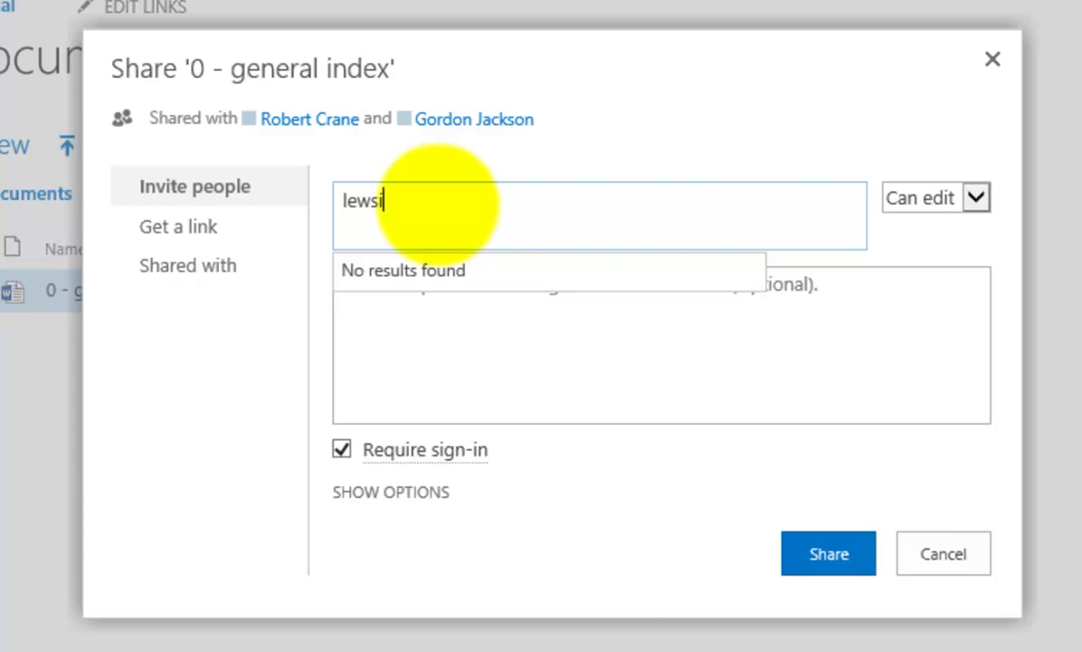
left_click_drag(421, 208, 281, 206)
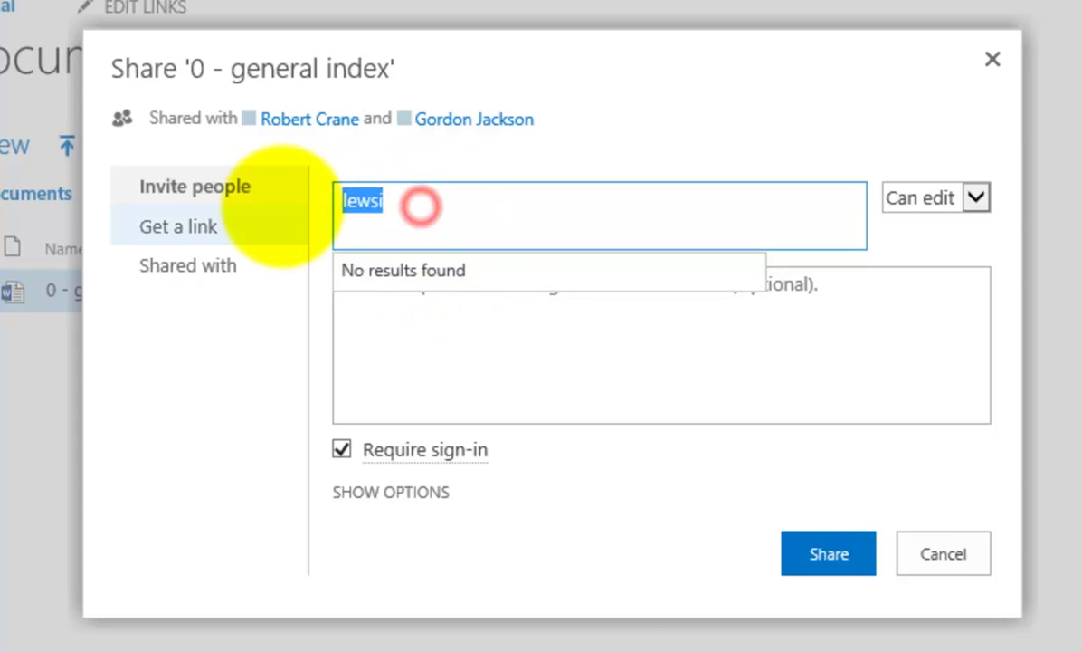
type("l")
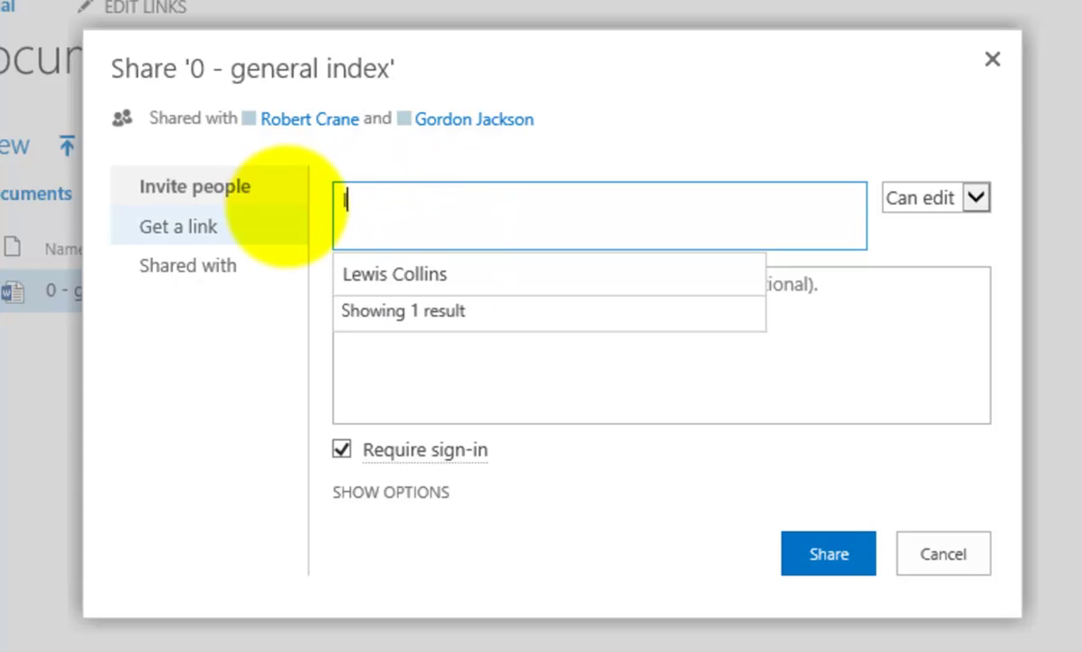
type("ewis")
left_click(383, 273)
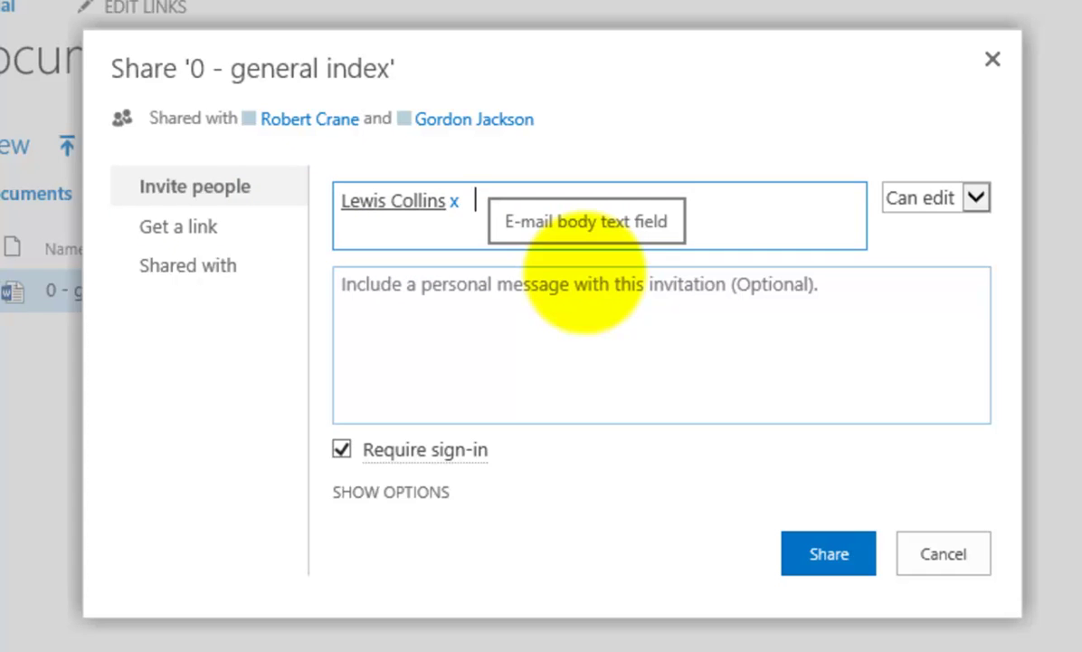
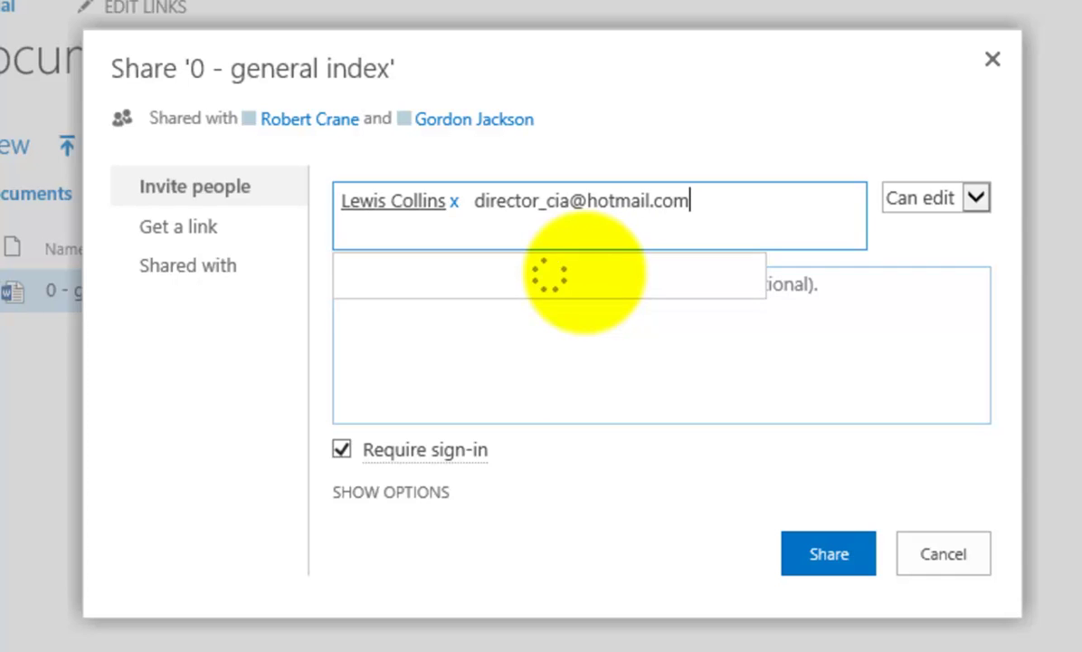
- Add the external guest's e-mail address as an invitee and set permission to Can view
left_click(545, 272)
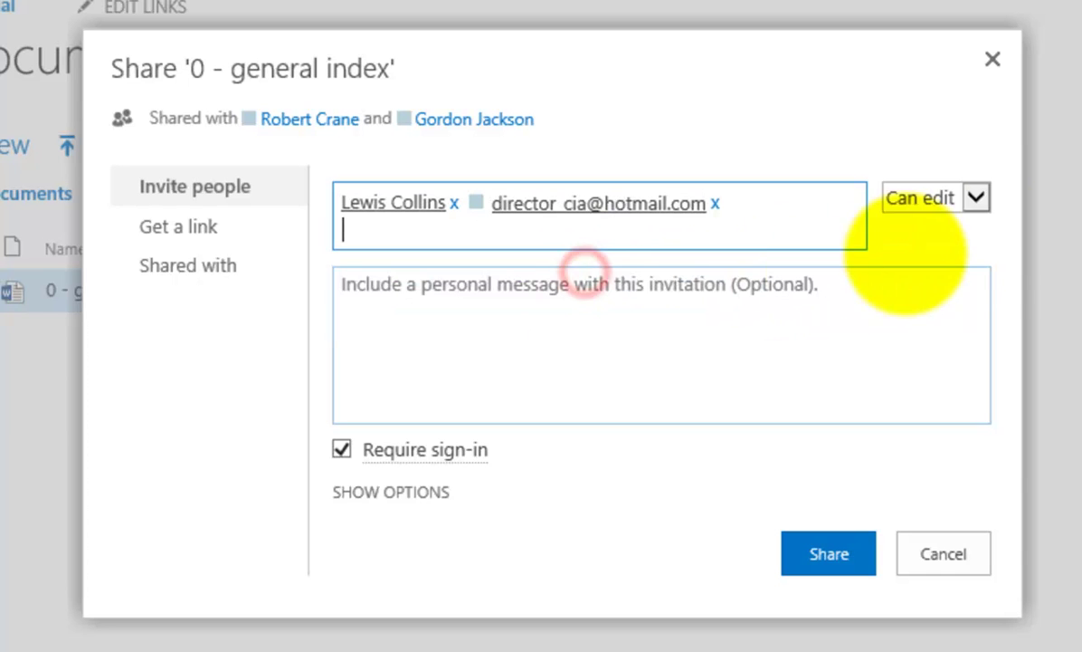
left_click(977, 197)
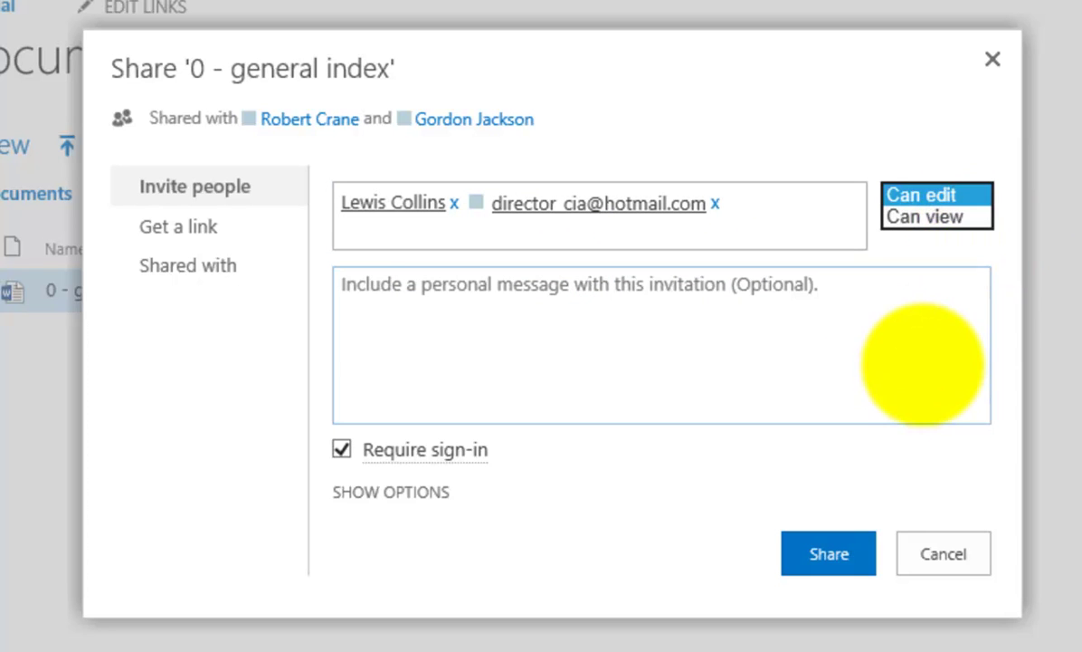
left_click(955, 218)
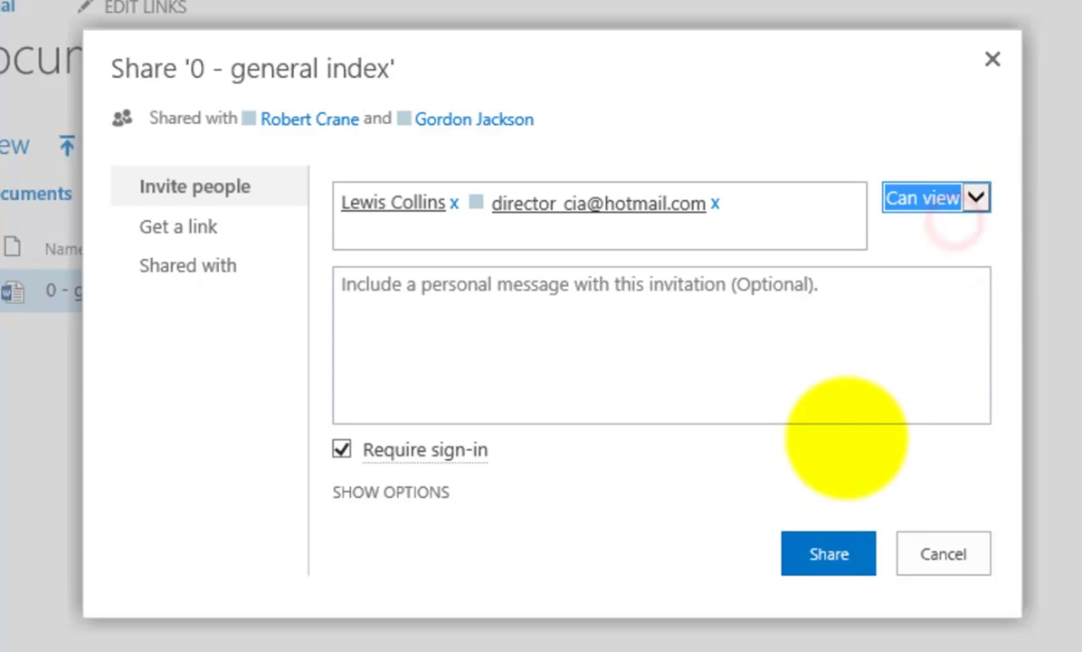
- Add the message 'Please review' to the document invitation and show the extra sharing options
left_click(529, 286)
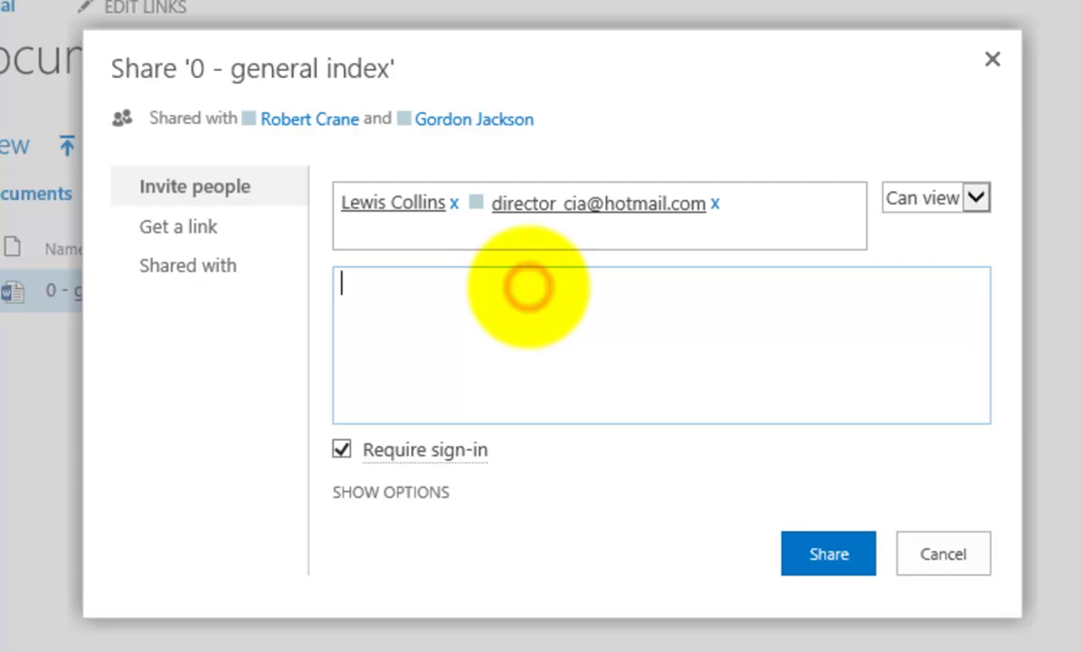
type("Pl")
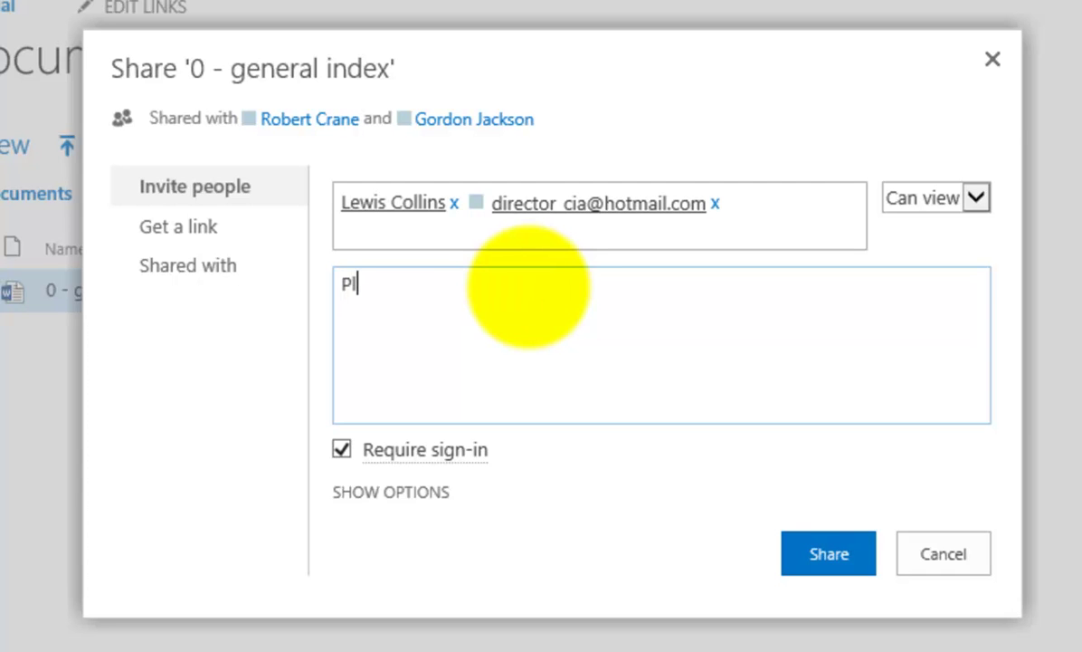
type("ease review")
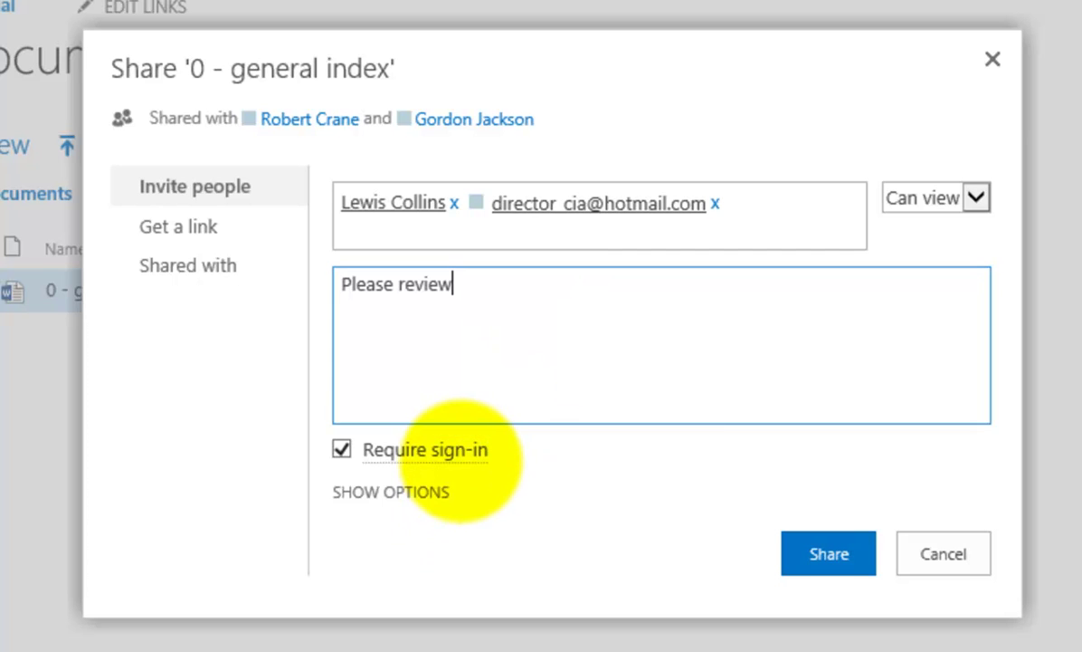
mouse_move(460, 453)
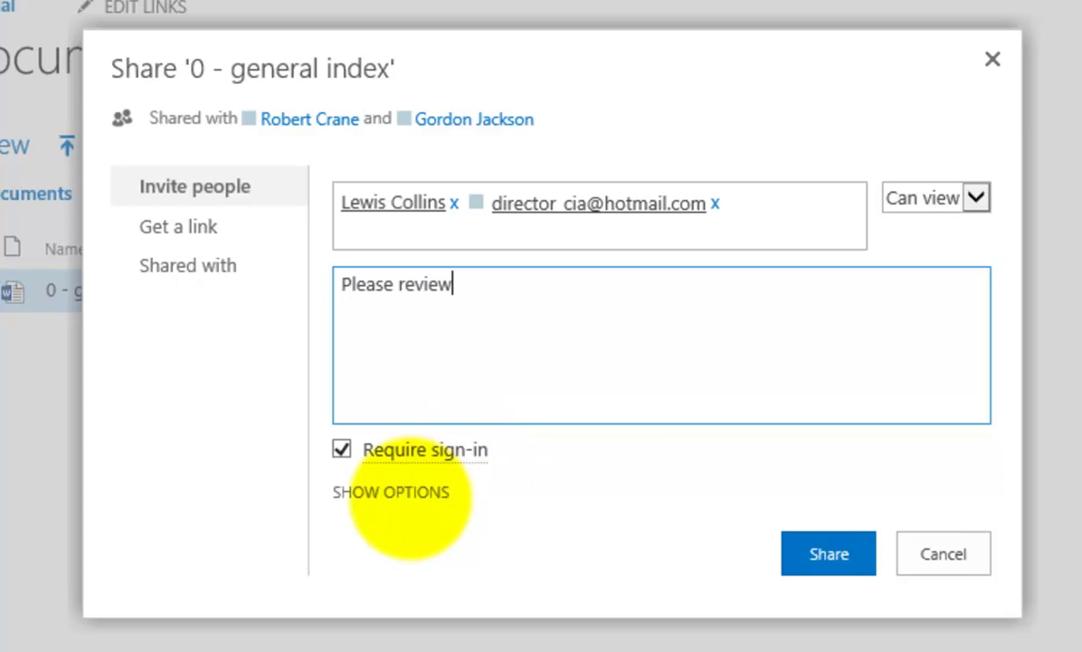
left_click(391, 493)
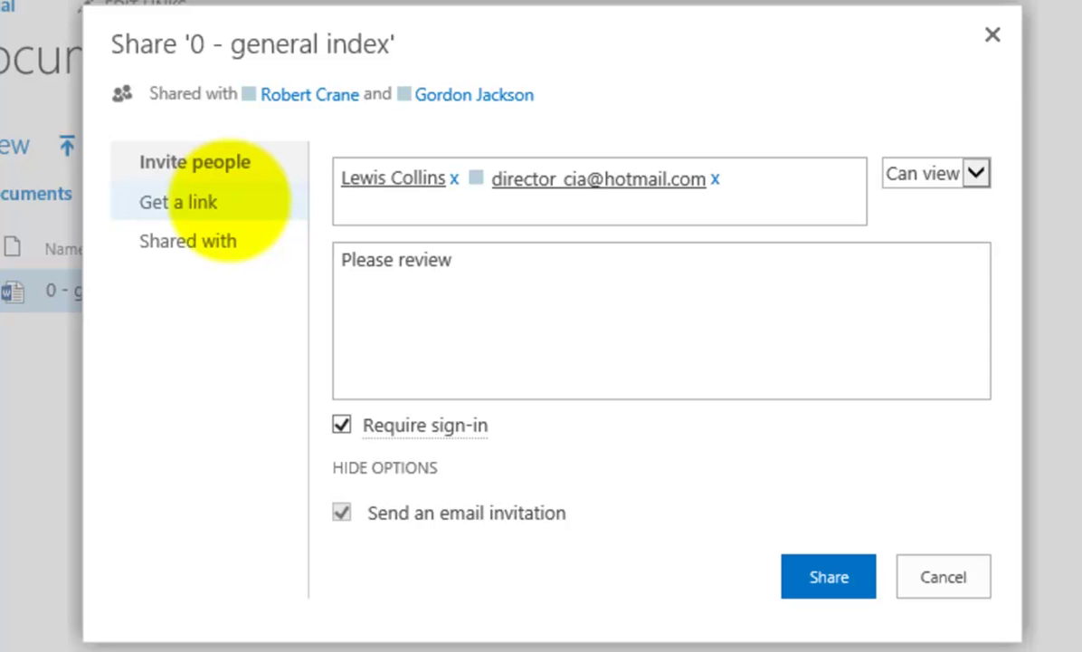
- Create View Only and Edit guest links for '0 - general index' and select the View Only URL
left_click(230, 201)
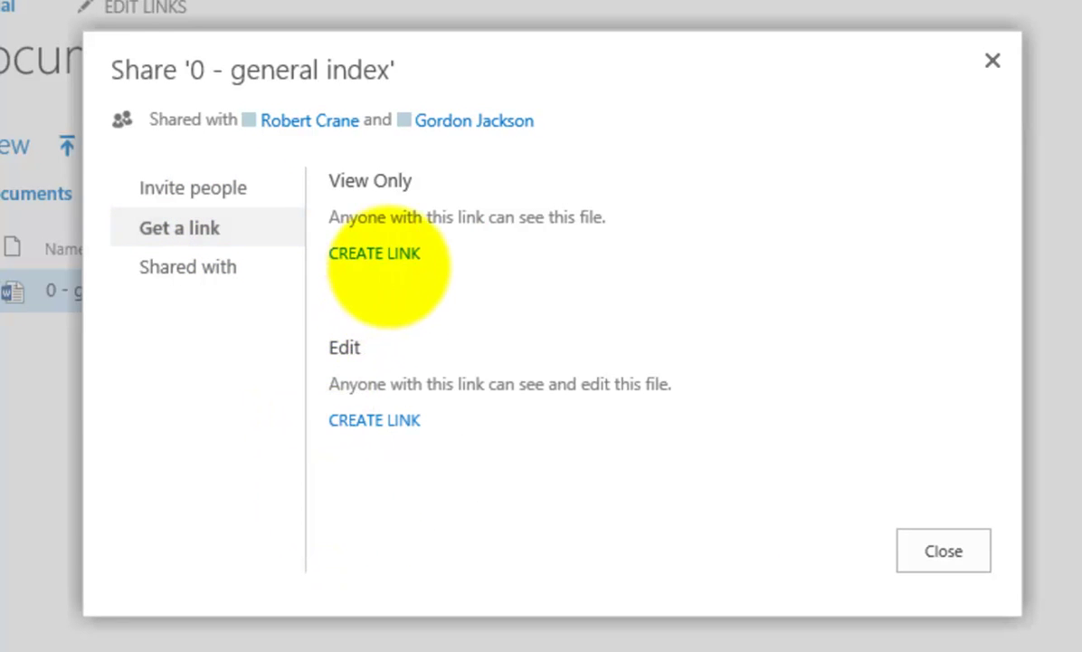
left_click(389, 253)
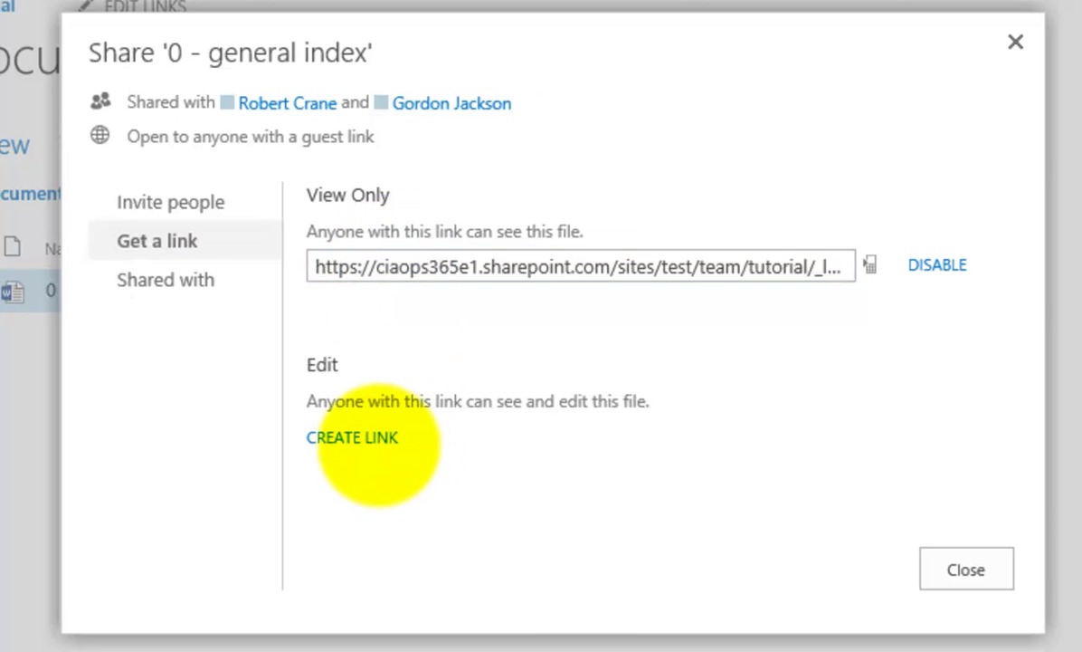
left_click(377, 438)
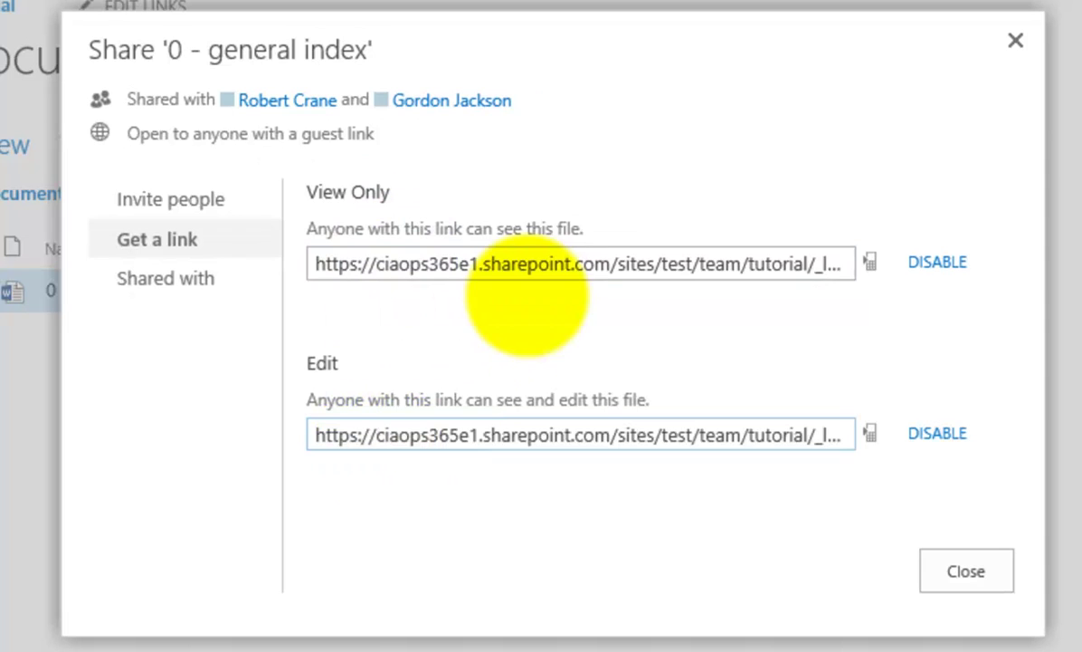
left_click(548, 264)
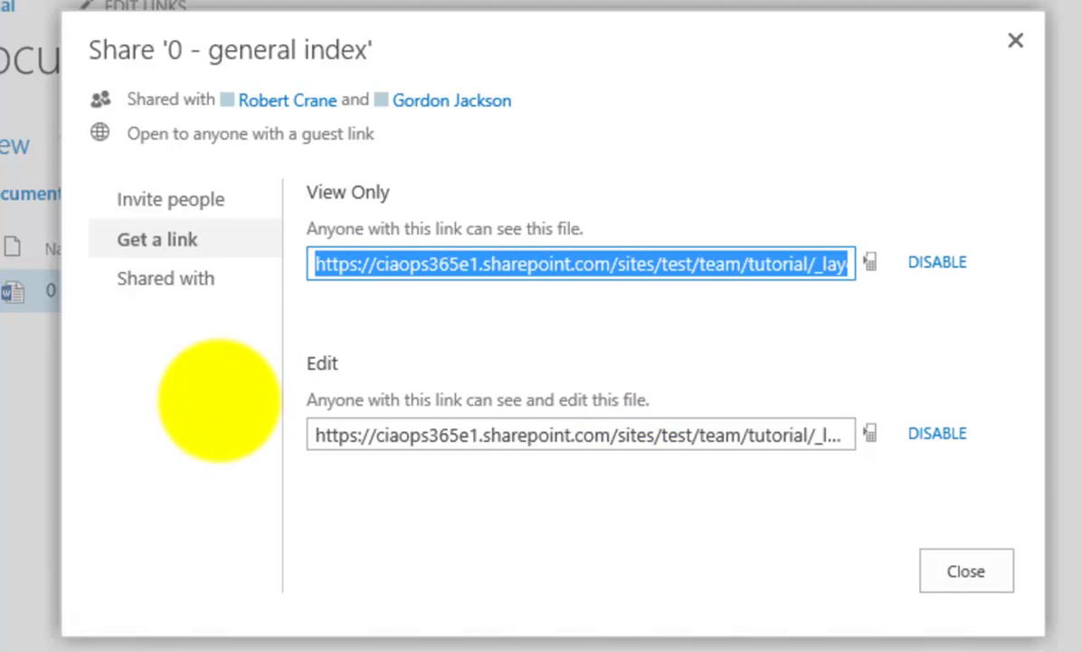
- Review the people list for '0 - general index', then close the sharing window
left_click(188, 280)
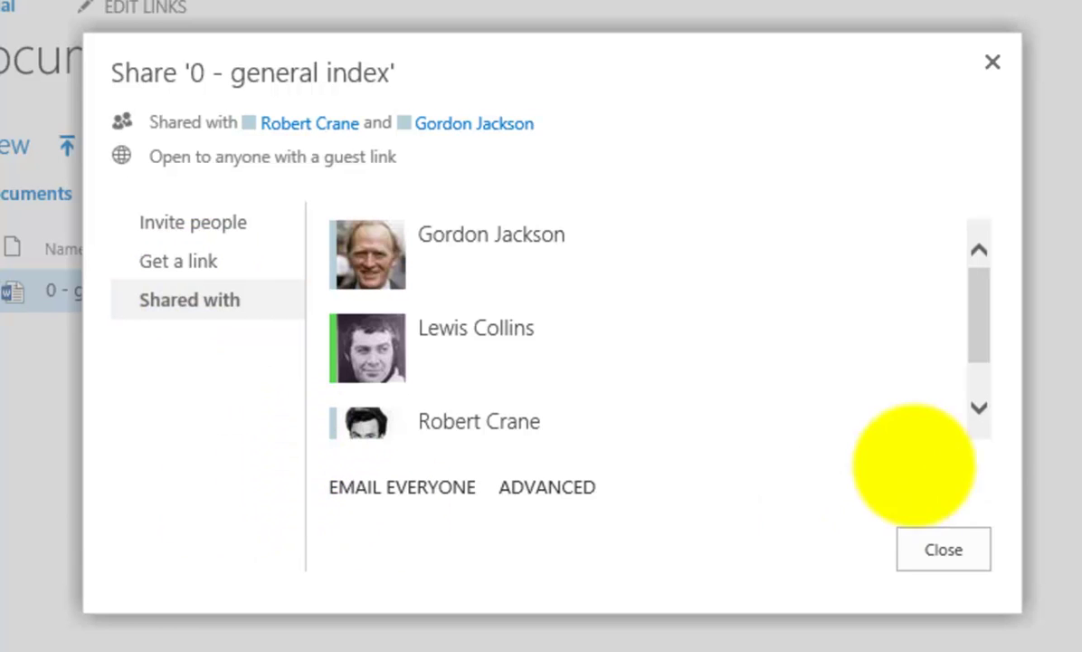
left_click(979, 409)
left_click(978, 409)
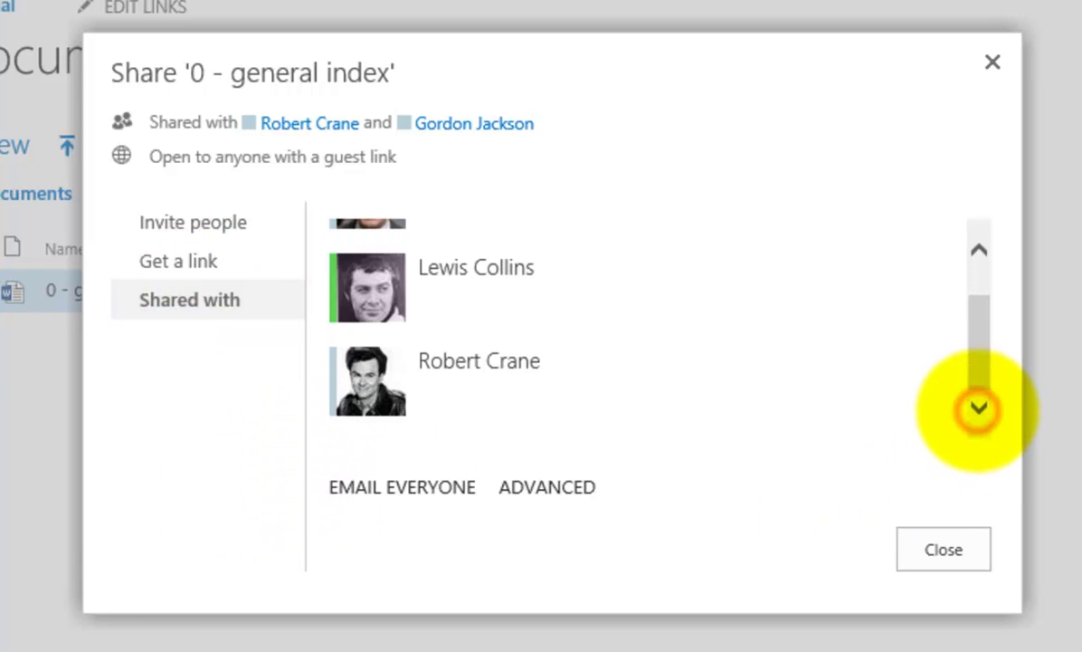
left_click_drag(981, 362, 980, 290)
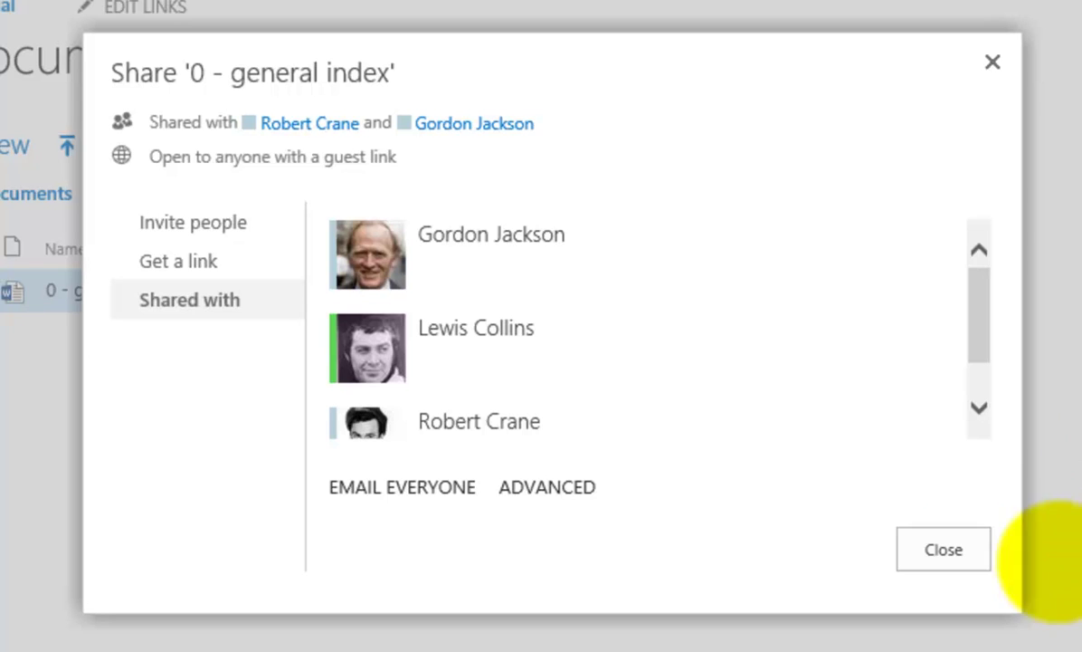
left_click(944, 549)
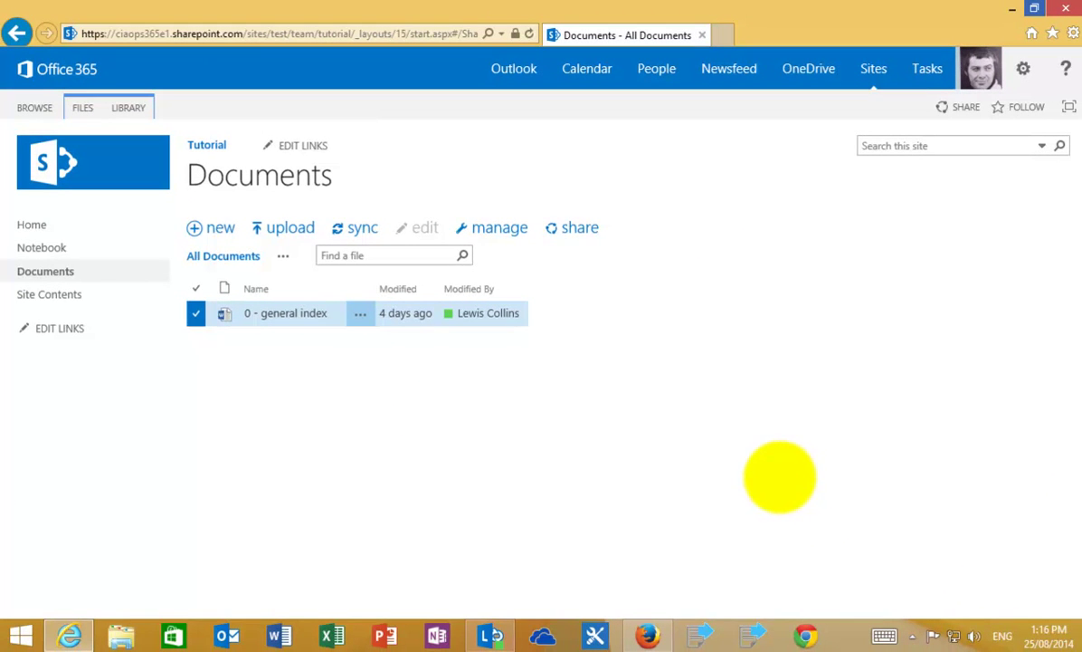
- Return to the Tutorial home page and cancel the reopened site share dialog without changes
left_click(31, 210)
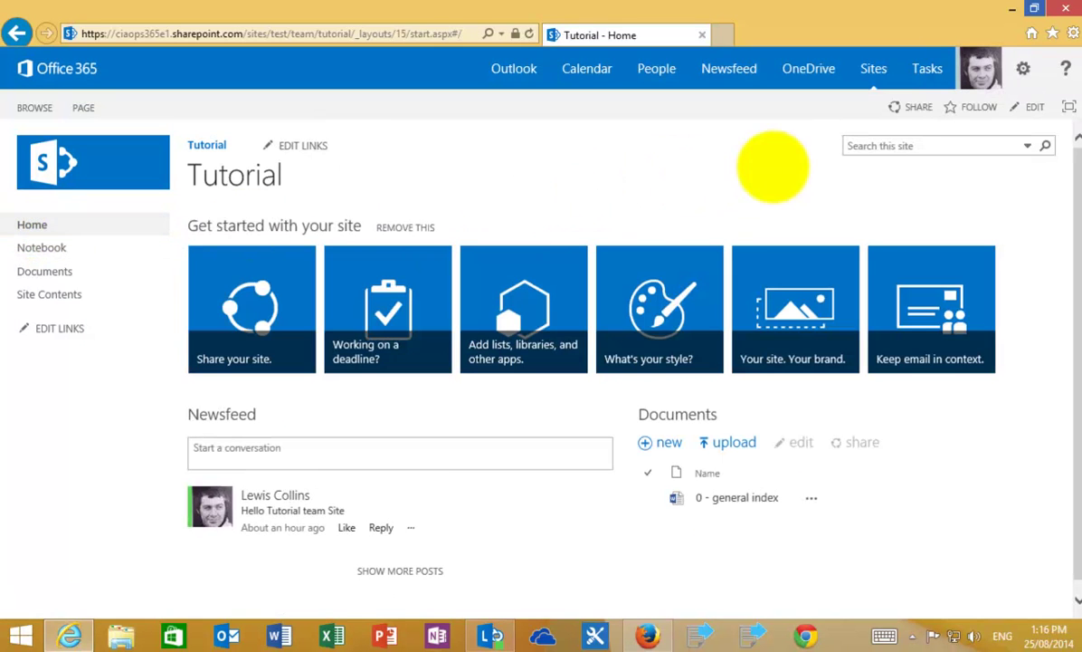
left_click(908, 109)
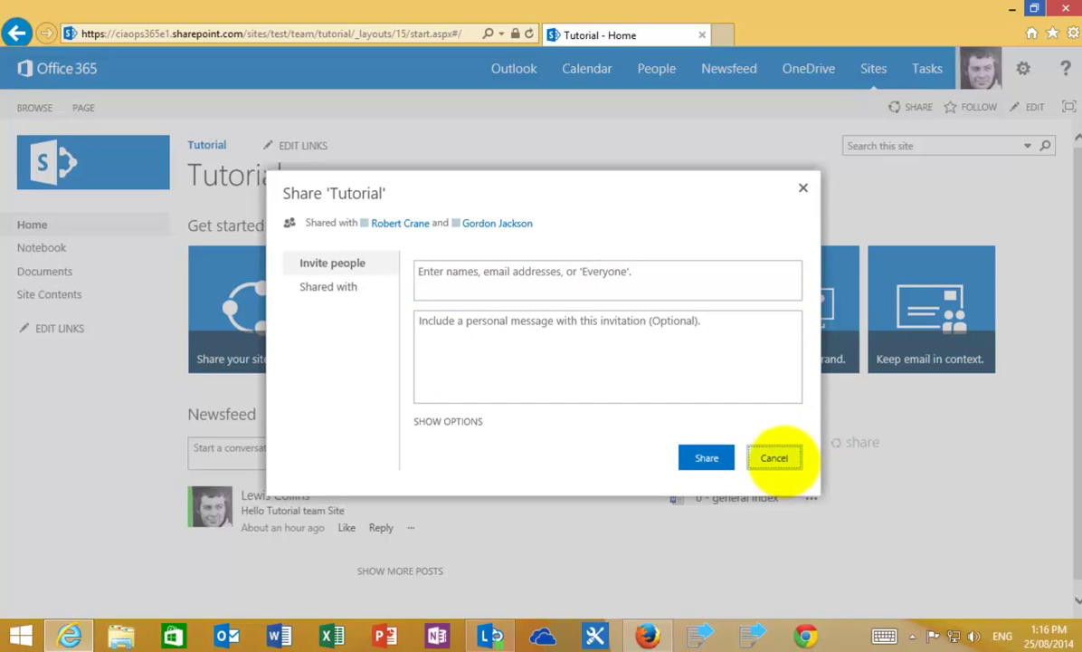
left_click(777, 458)
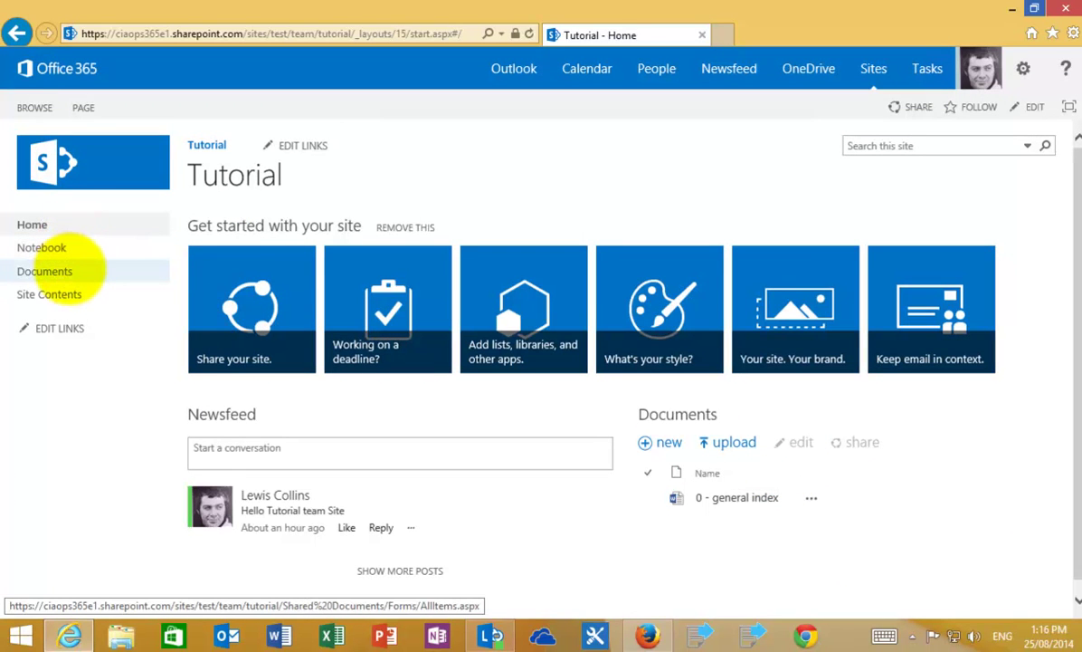
- In Documents, check the '0 - general index' sharing dialog's guest links and Shared with list, then close it
left_click(69, 270)
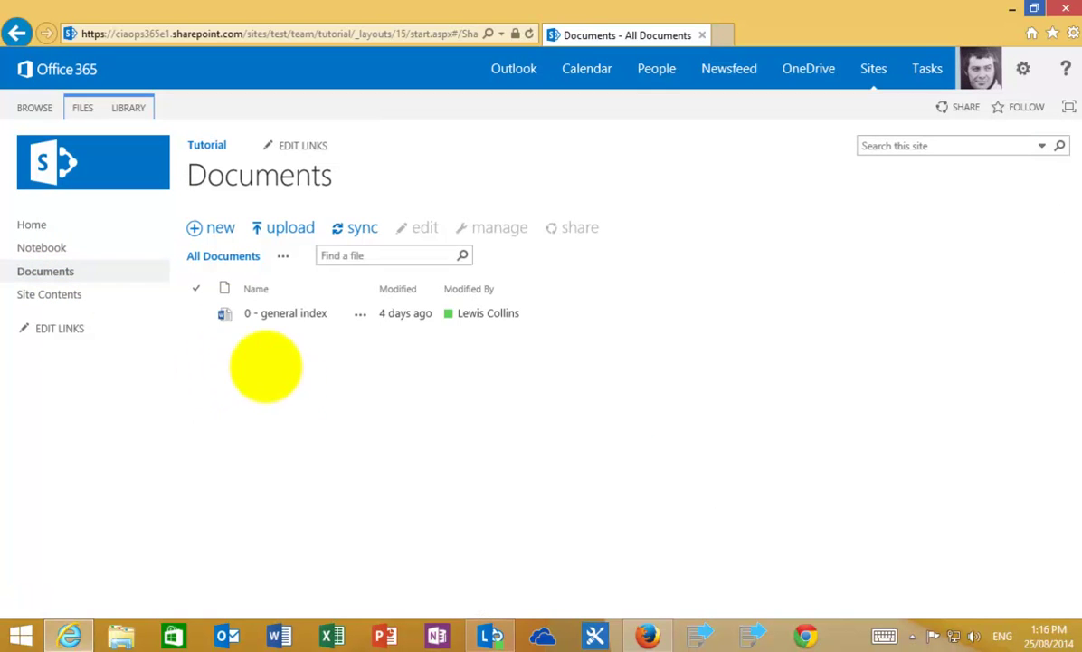
left_click(196, 313)
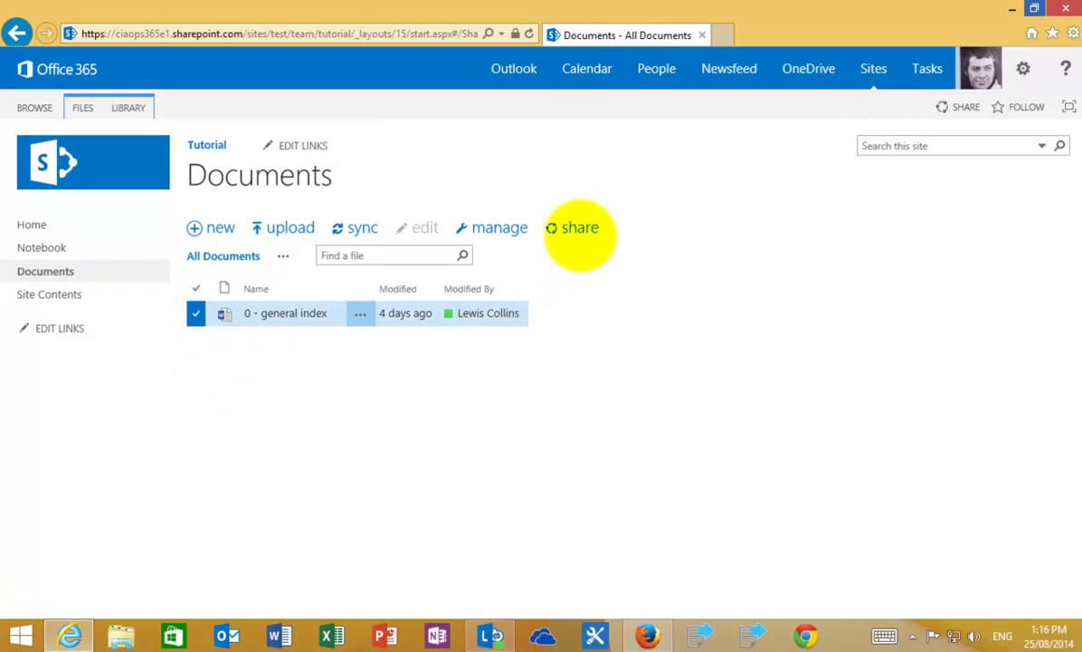
left_click(579, 229)
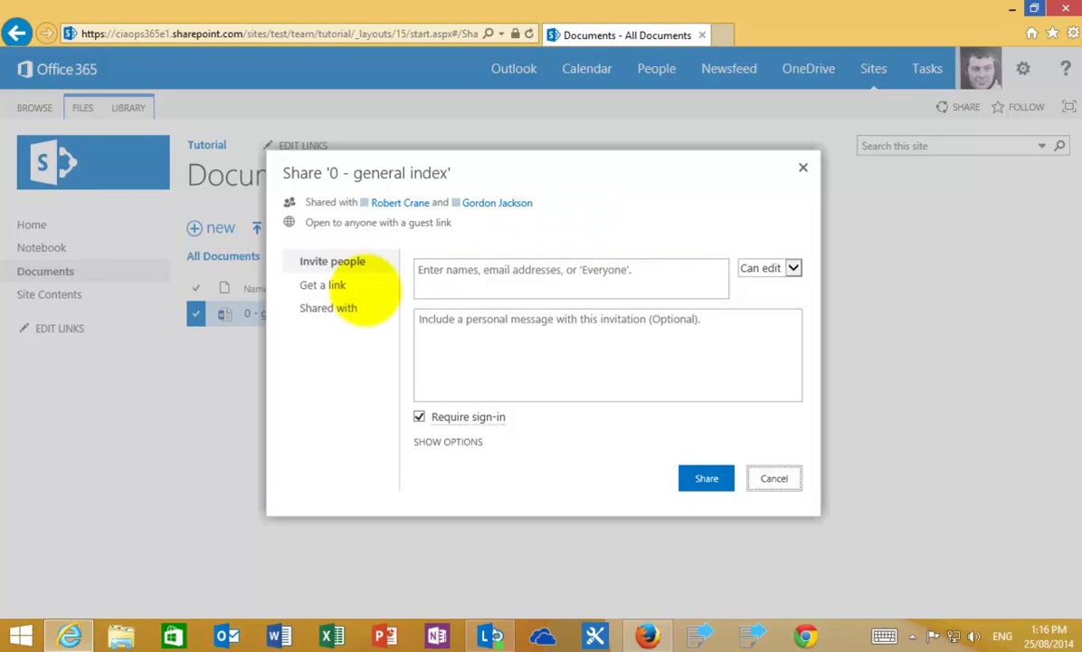
left_click(349, 288)
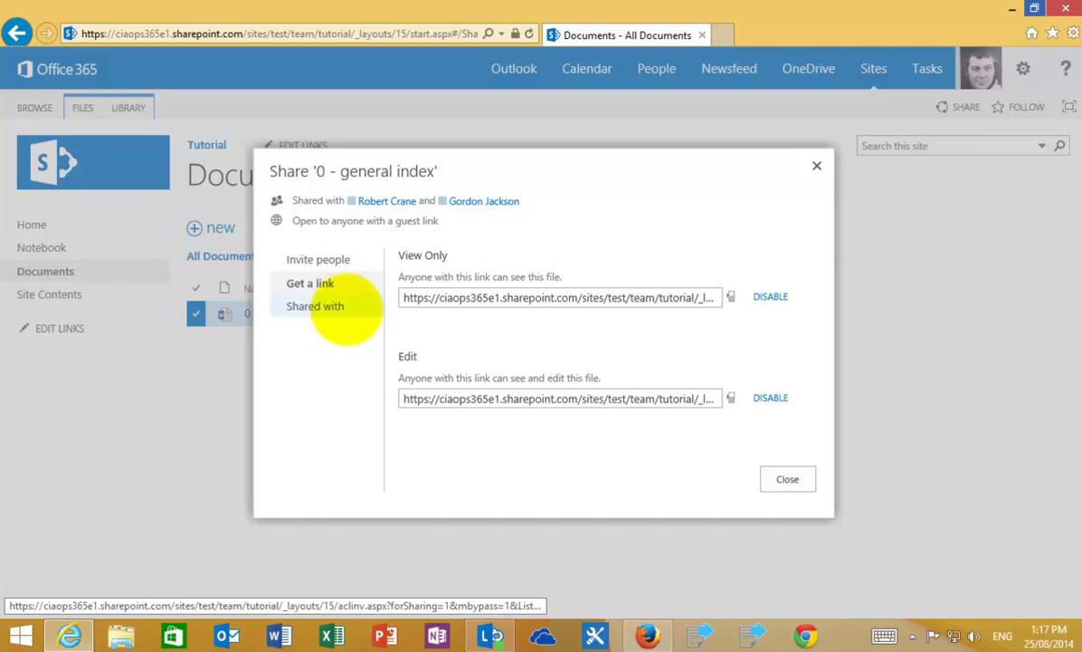
left_click(322, 306)
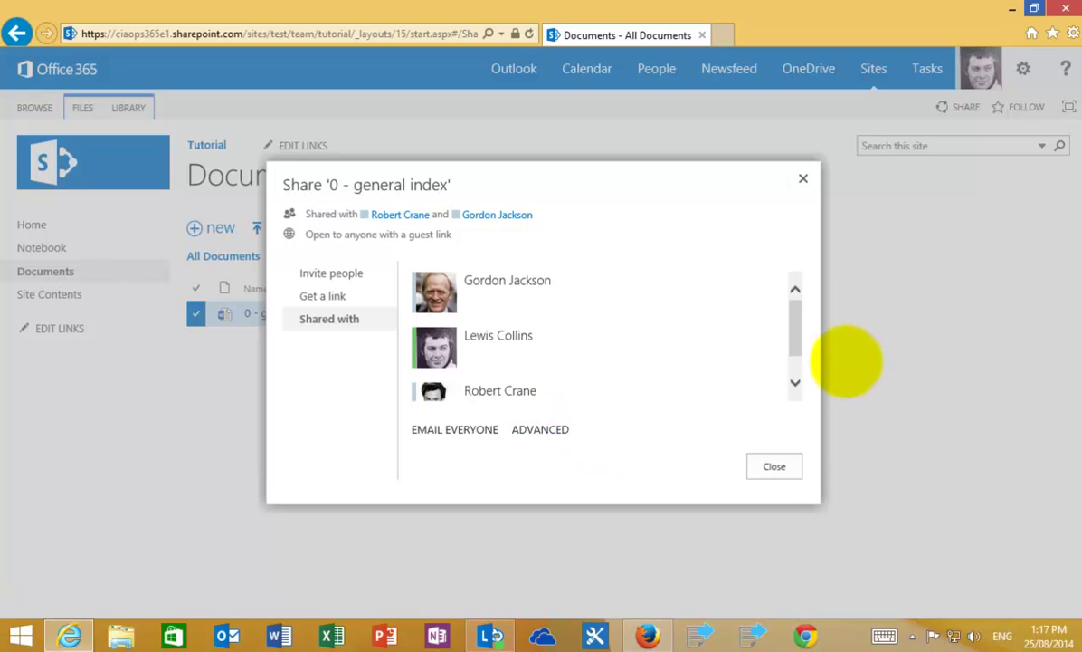
left_click(775, 466)
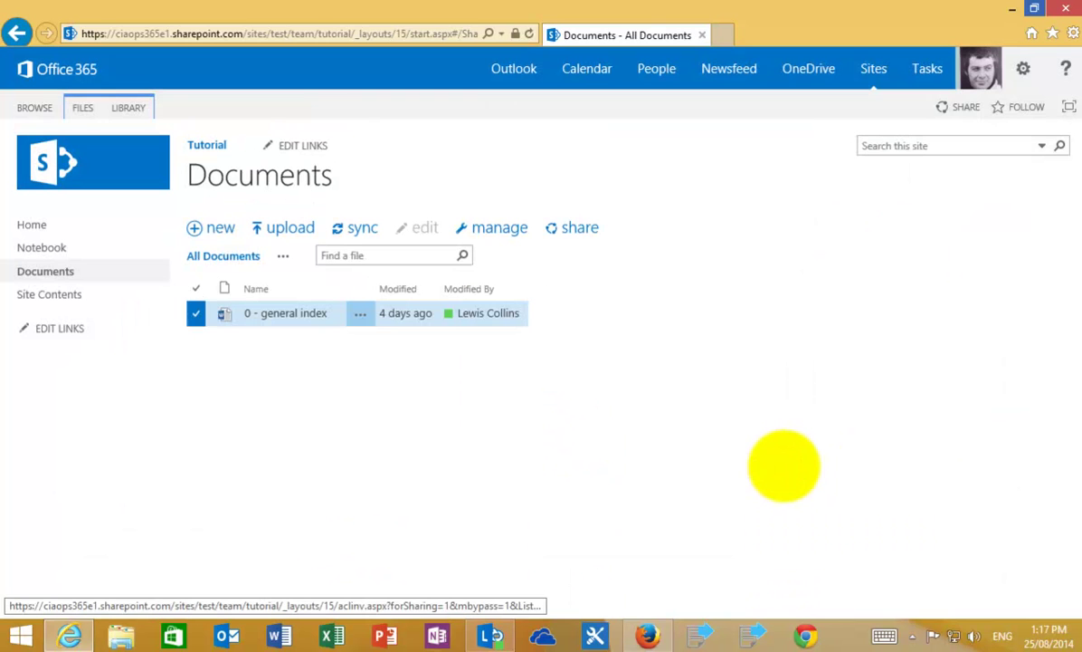